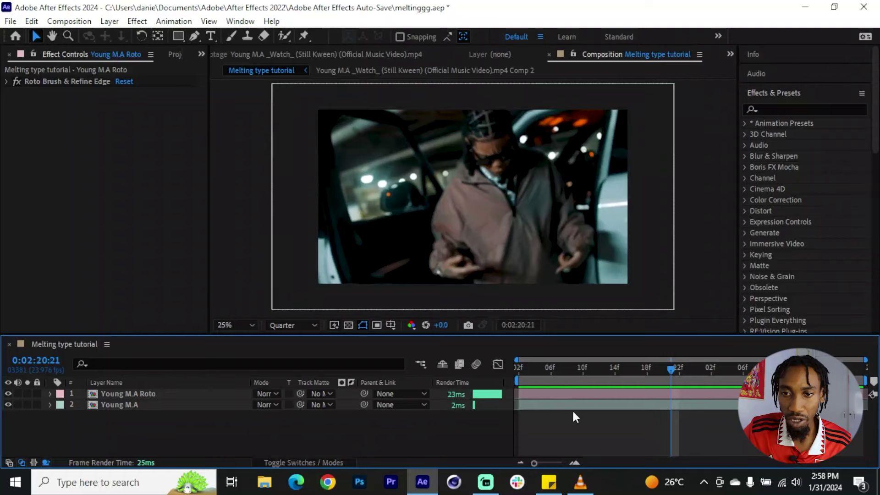
Step: Preview the composition with the background footage hidden to check the Young M.A Roto cutout
key("space")
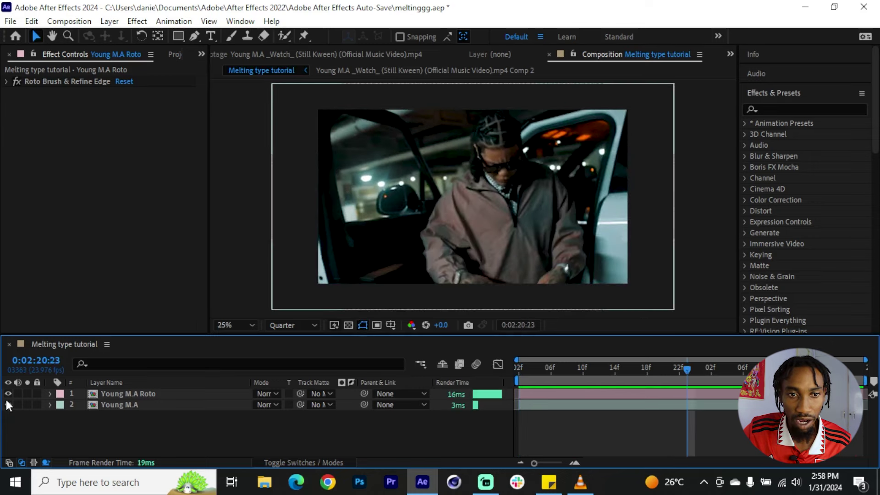
left_click(8, 403)
left_click(138, 393)
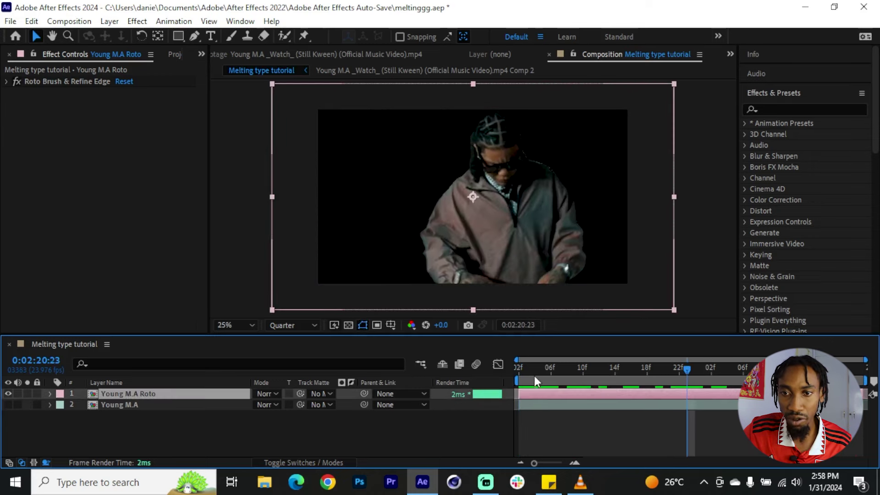
key("space")
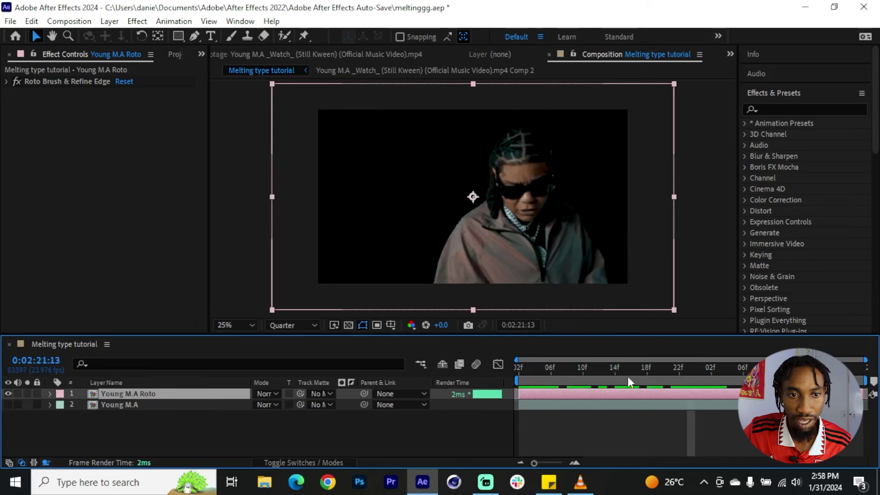
left_click(8, 405)
left_click(525, 375)
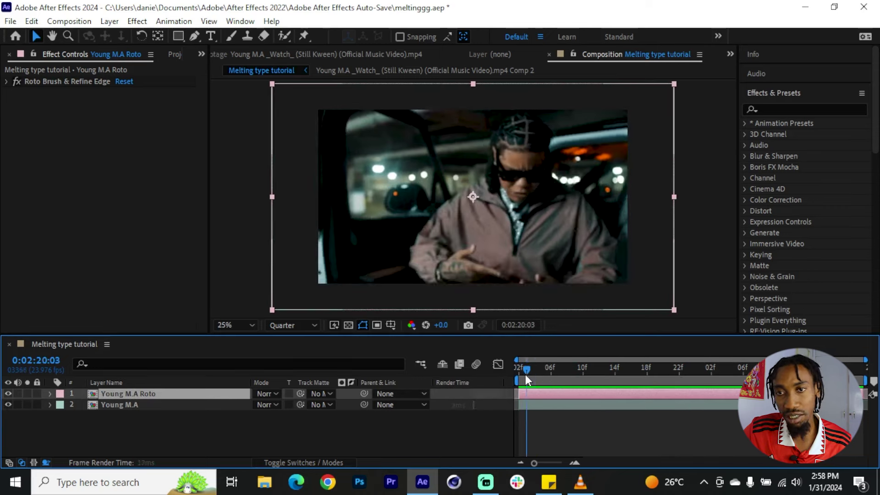
left_click_drag(525, 375, 549, 376)
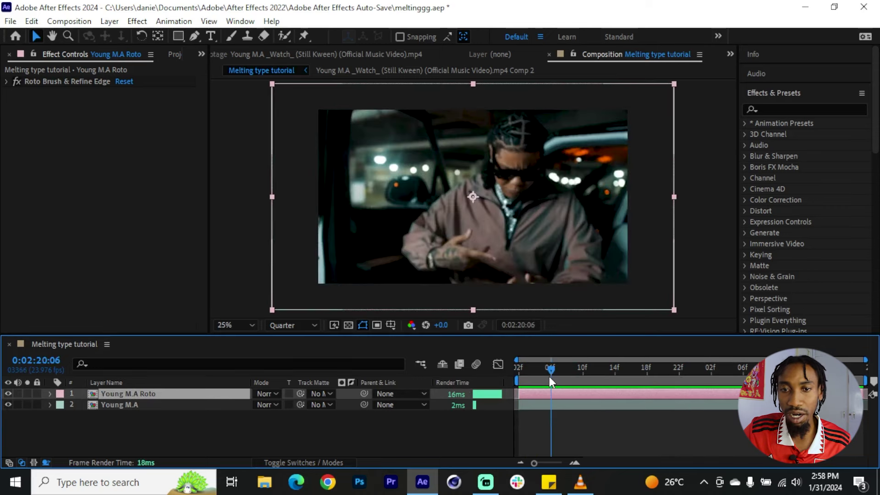
Step: Apply Displacement Map to the Young M.A layer, using Luminance for horizontal displacement
left_click(121, 406)
key("Page_Up")
key("Page_Up")
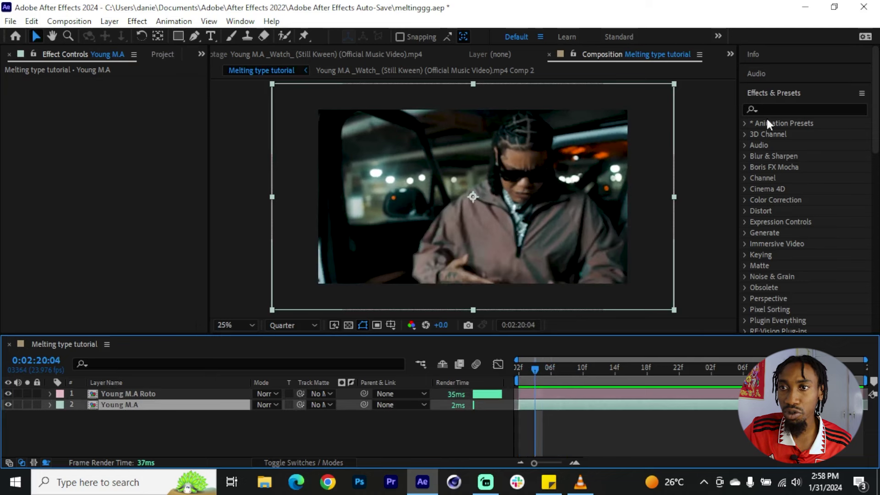
left_click(771, 108)
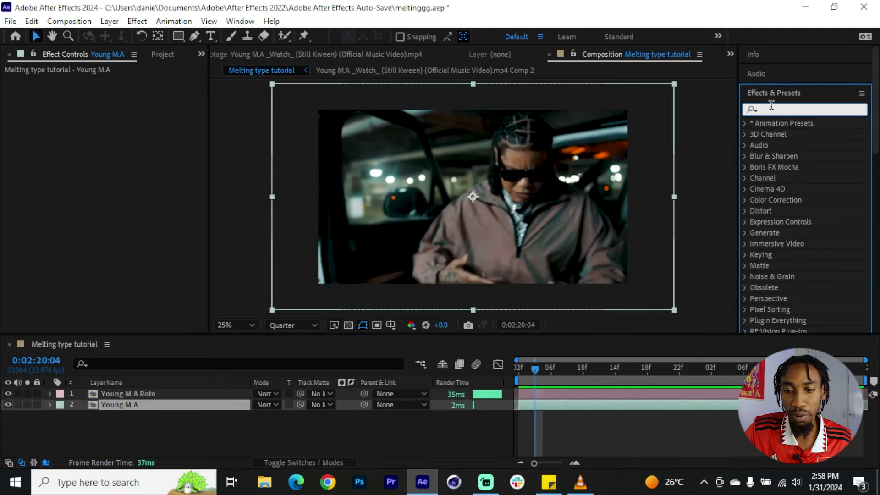
type("displa")
left_click_drag(804, 211, 157, 406)
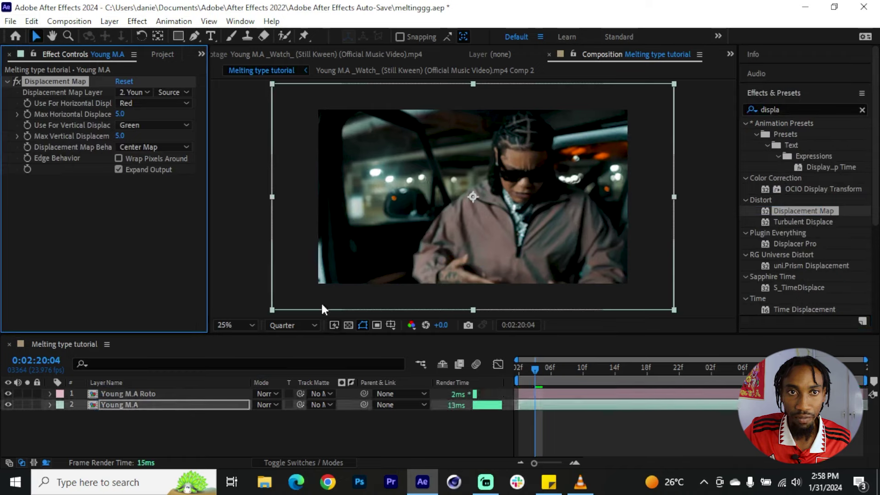
left_click(186, 103)
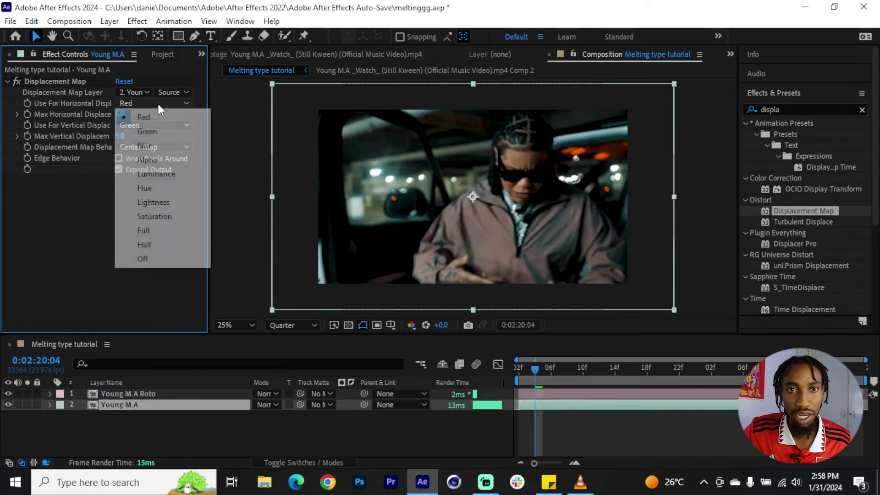
left_click(158, 177)
Step: Keyframe Max Horizontal Displacement from 5.0 to 261.0 at 0:02:20:19, then add Turbulent Displace
left_click_drag(556, 373, 590, 381)
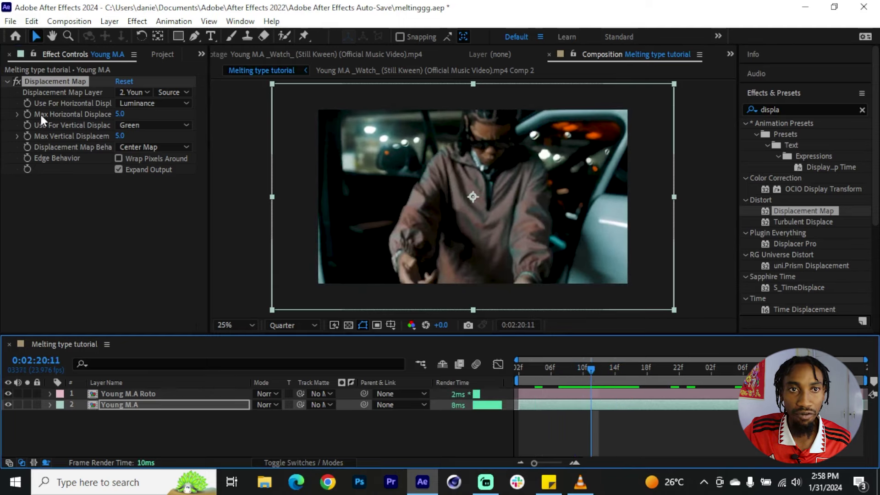
left_click(27, 114)
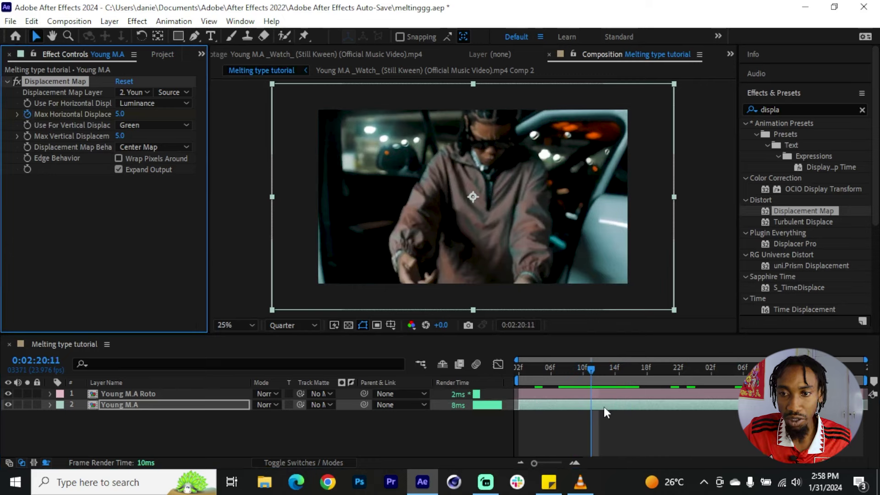
key("u")
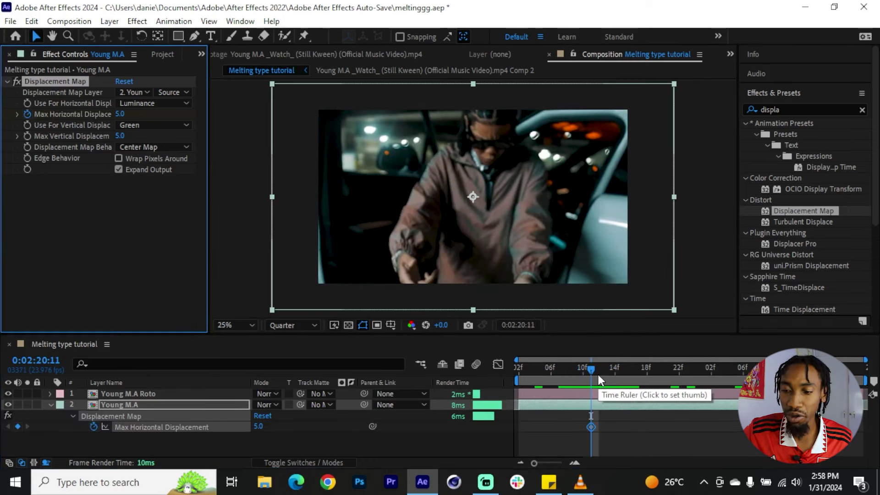
key("space")
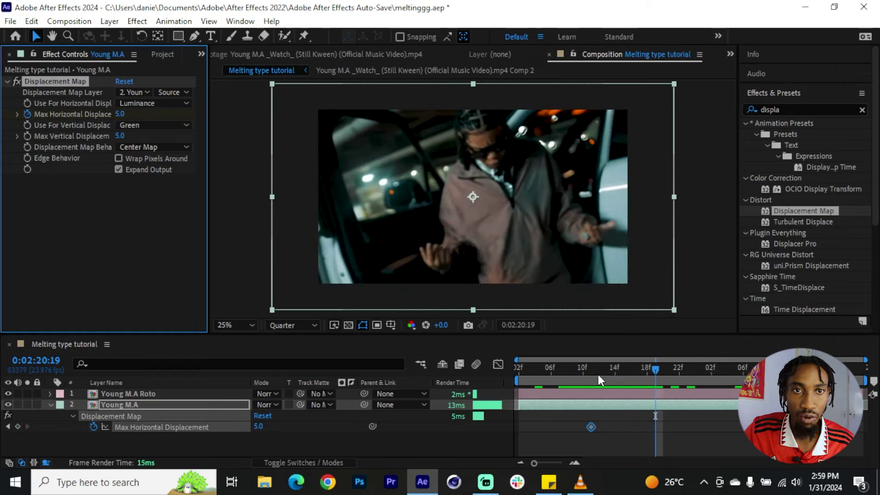
left_click_drag(129, 113, 303, 129)
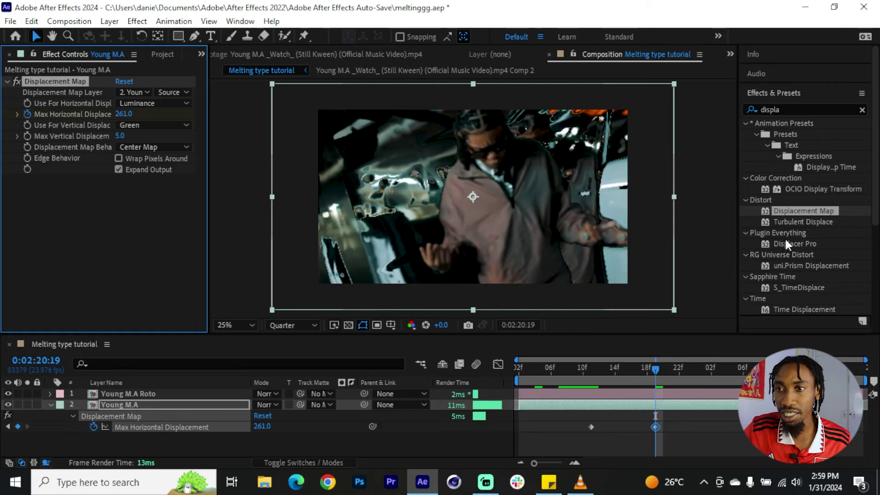
left_click_drag(804, 221, 177, 222)
Step: Set Turbulent Displace to Bulge mode with Size 154 and Amount 20
left_click(155, 192)
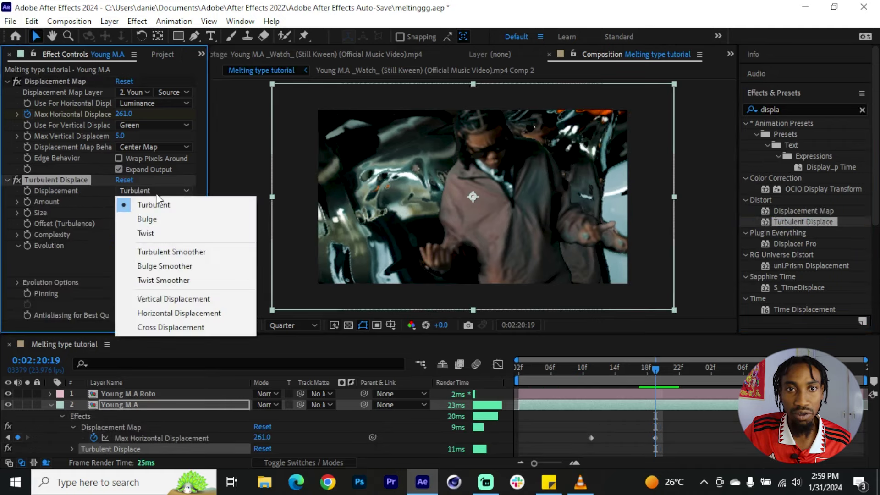
left_click(165, 221)
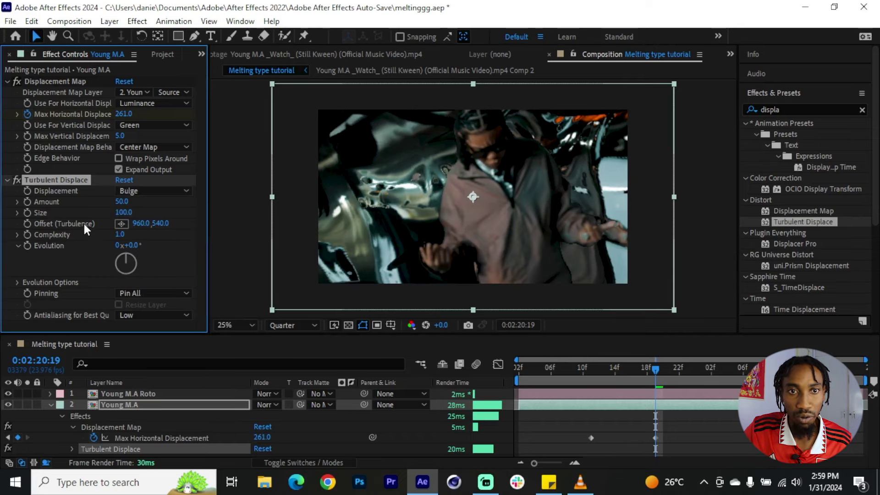
left_click_drag(120, 213, 154, 212)
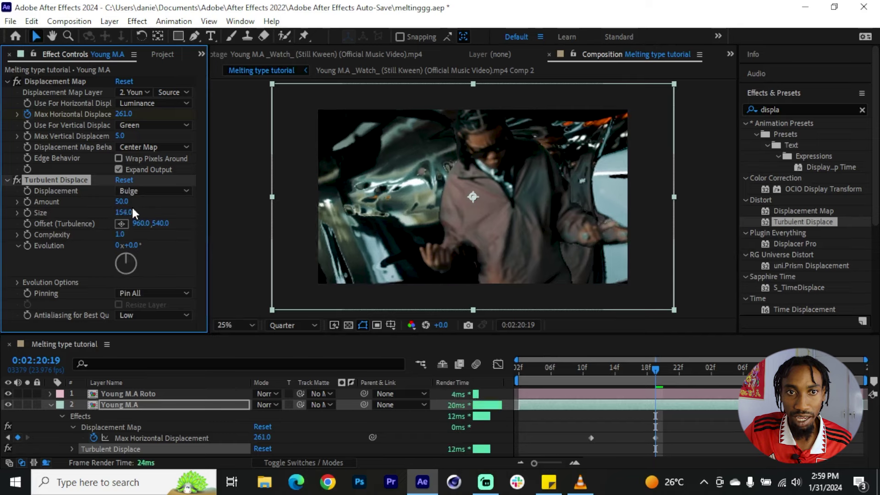
left_click_drag(101, 203, 136, 202)
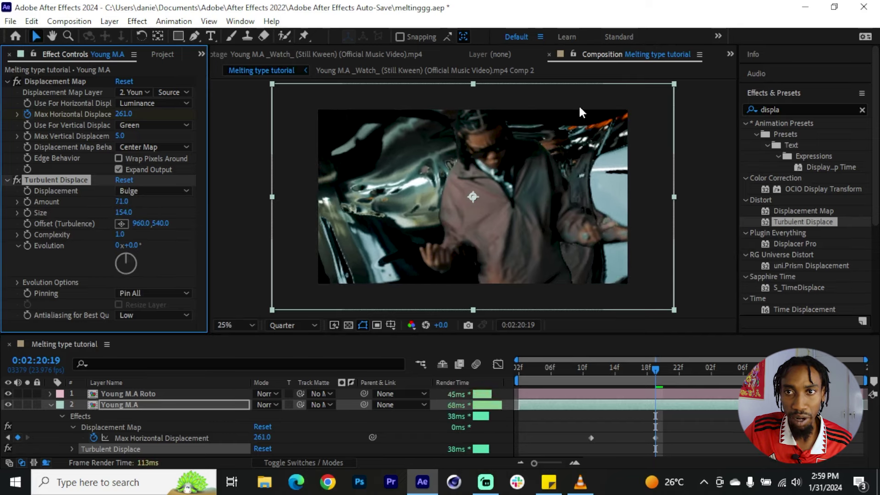
left_click_drag(122, 201, 95, 214)
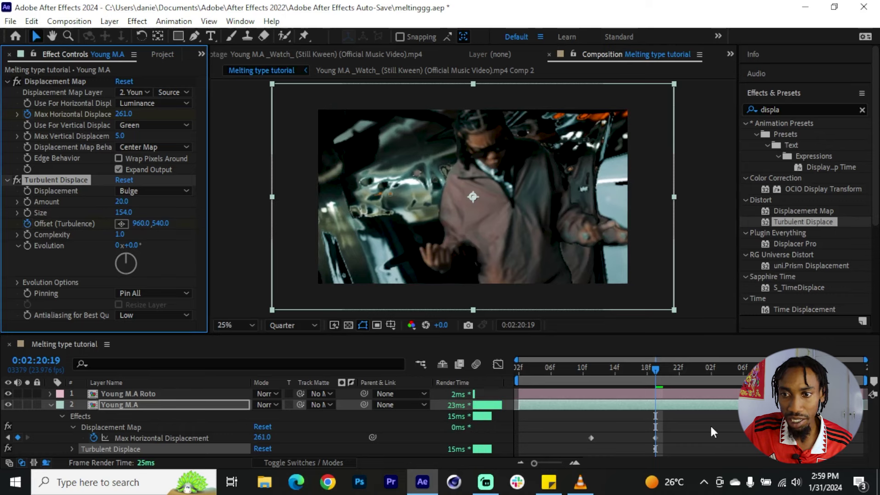
Step: Keyframe Offset (Turbulence) from 960,540 at 0:02:20:11 to 1491,540 at 0:02:20:19
left_click(678, 402)
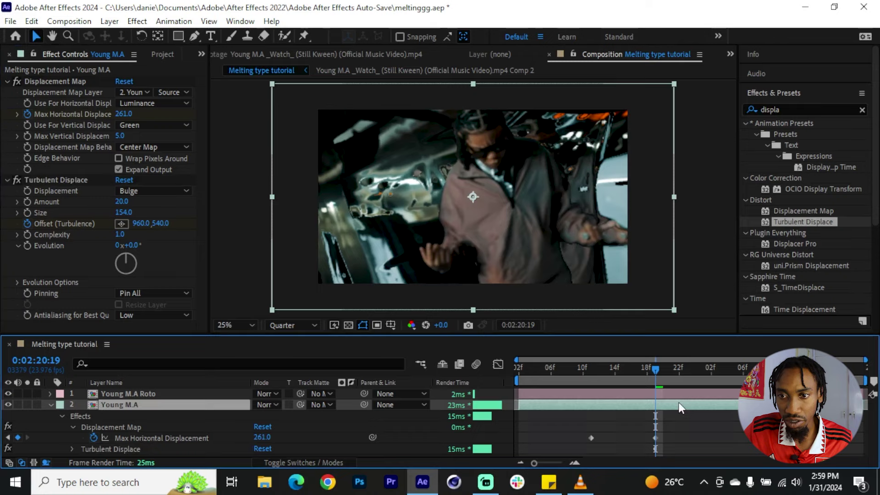
key("u")
key("u")
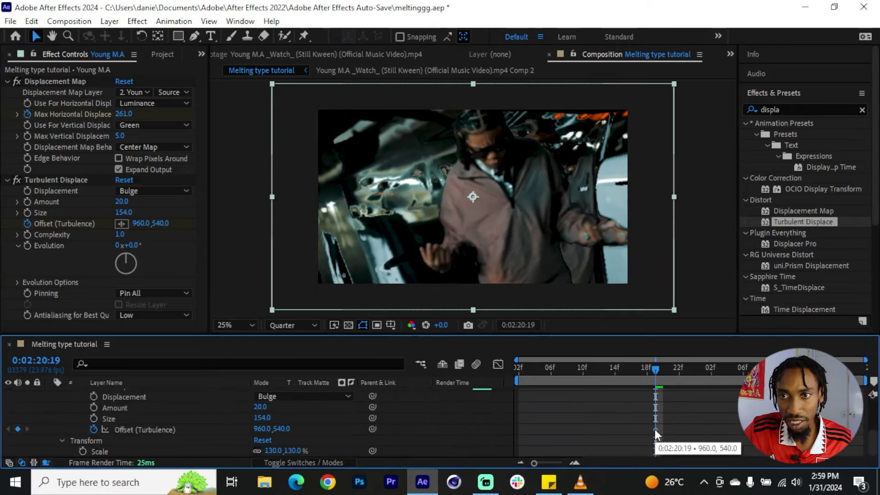
key("grave")
left_click_drag(655, 213, 591, 213)
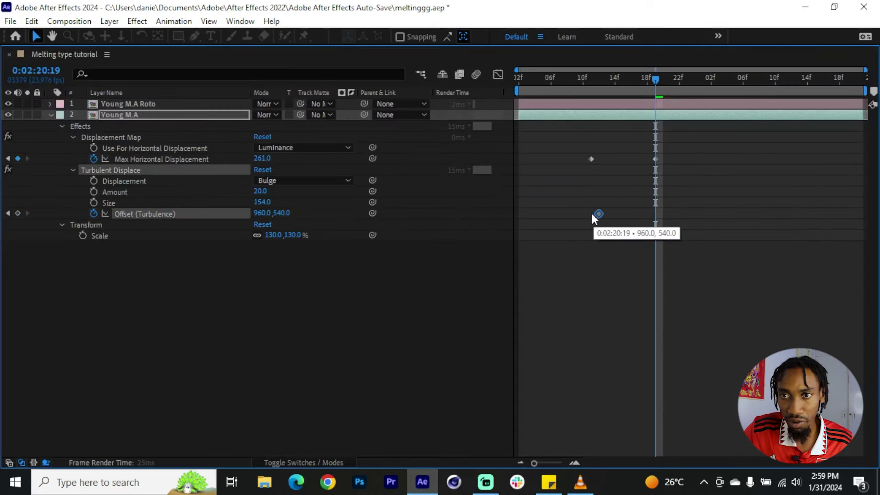
key("grave")
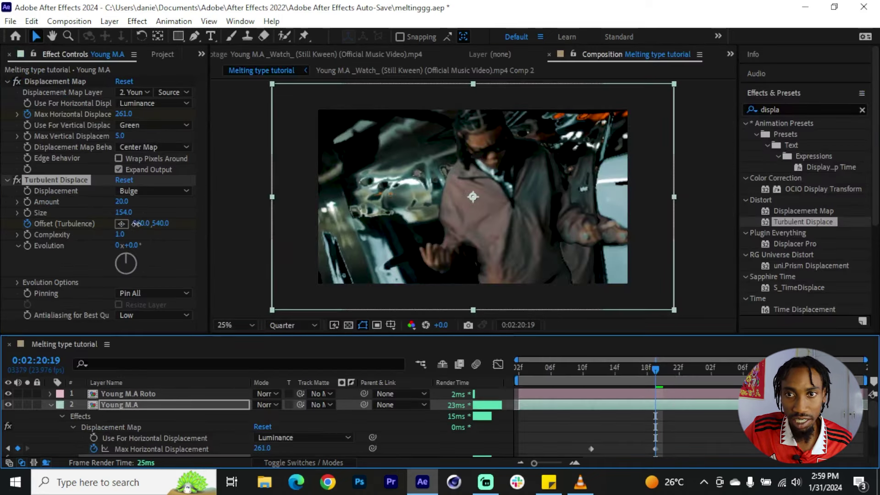
left_click_drag(136, 223, 215, 240)
key("grave")
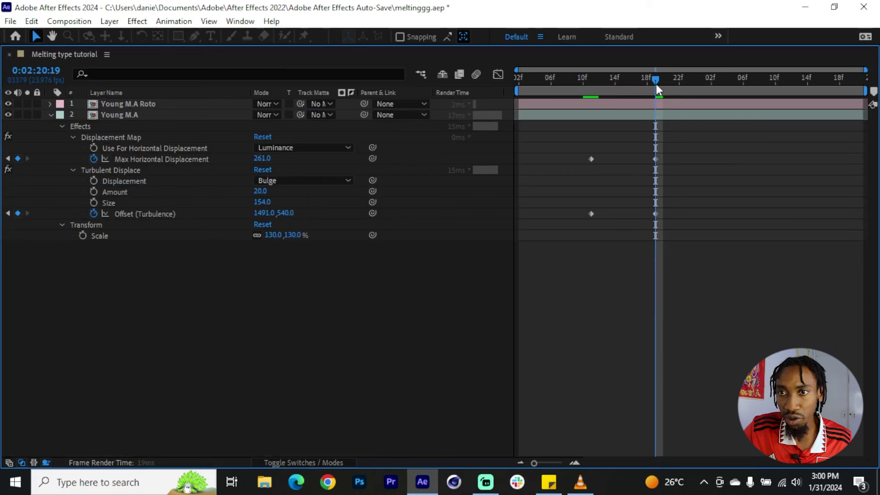
Step: Paste copies of the first Max Horizontal Displacement (5.0) and Offset (960,540) keyframes at 0:02:21:11
left_click_drag(655, 84, 771, 108)
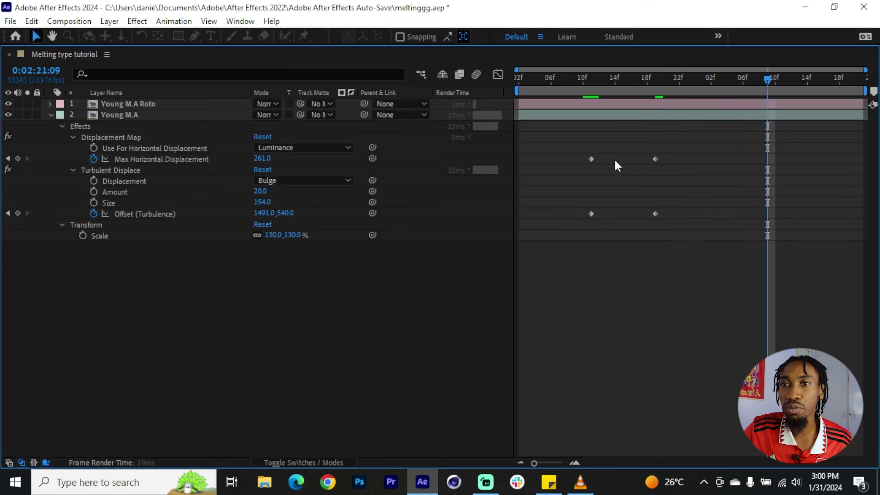
left_click(655, 87)
key("space")
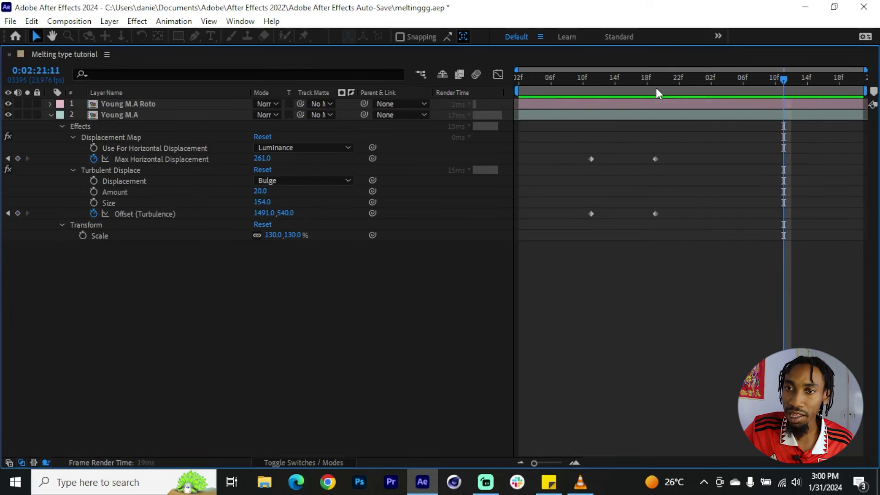
left_click(593, 159)
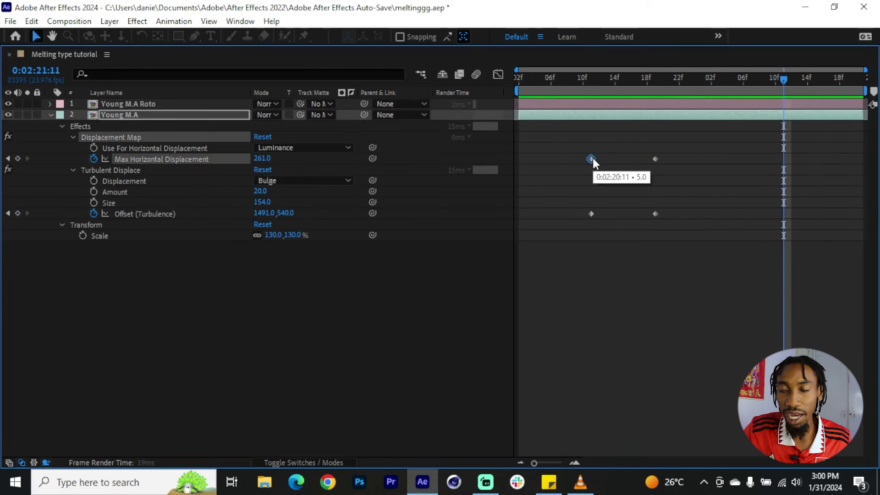
key("ctrl+c")
key("ctrl+v")
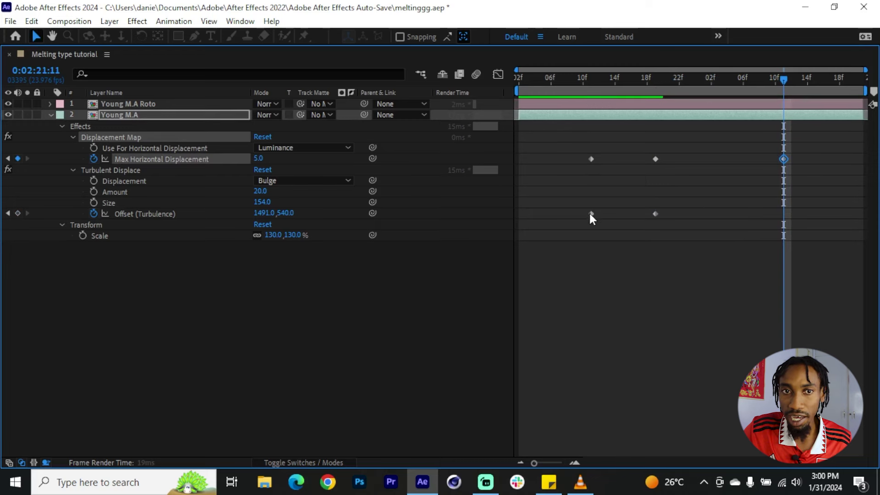
left_click(589, 216)
left_click(591, 214)
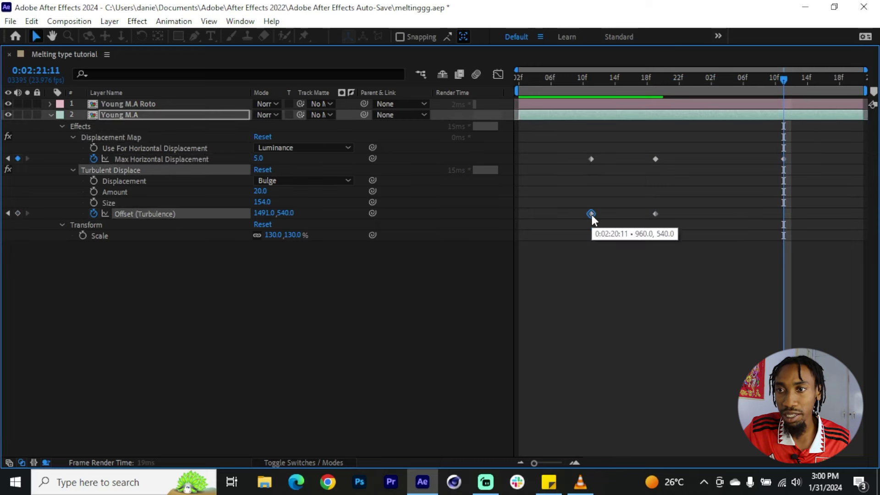
key("ctrl+c")
key("ctrl+v")
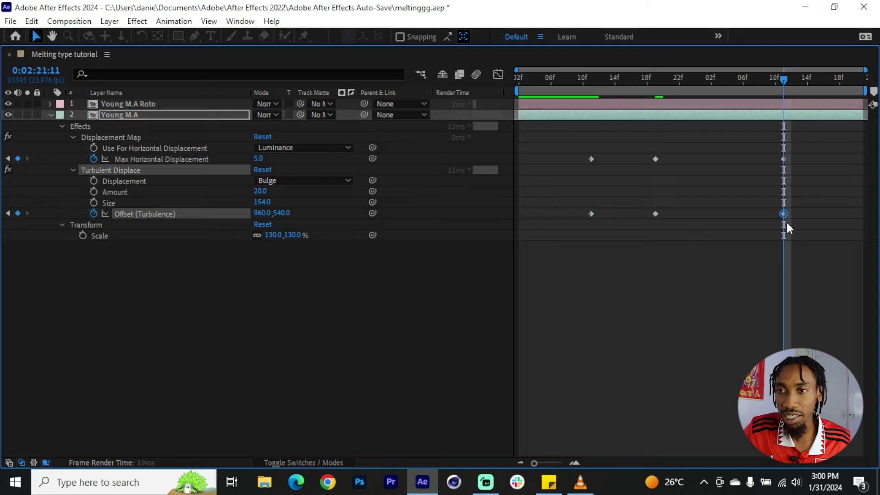
key("grave")
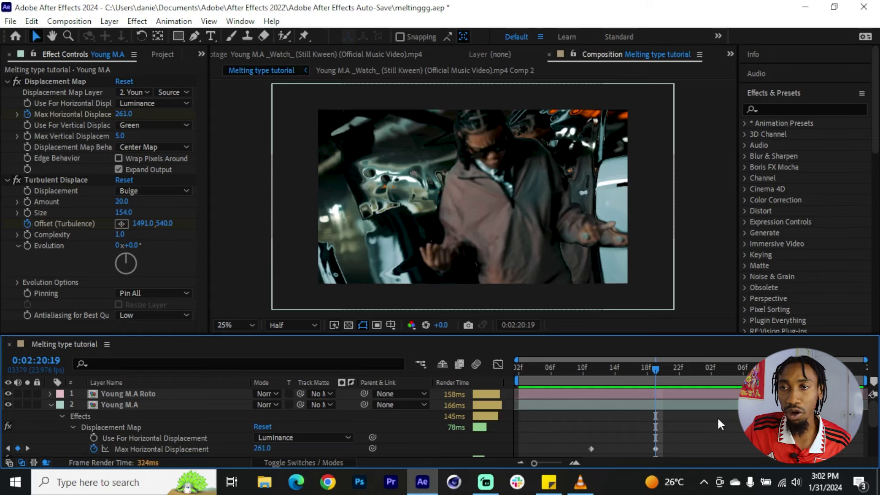
Step: Apply VC Color Vibrance to the Young M.A layer and raise Vibrance to 2.00
left_click(814, 109)
type("vc")
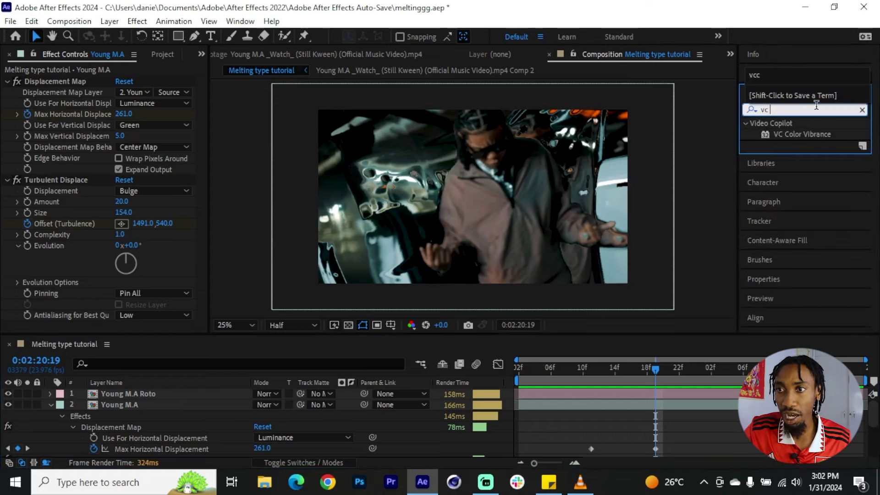
left_click_drag(793, 133, 174, 405)
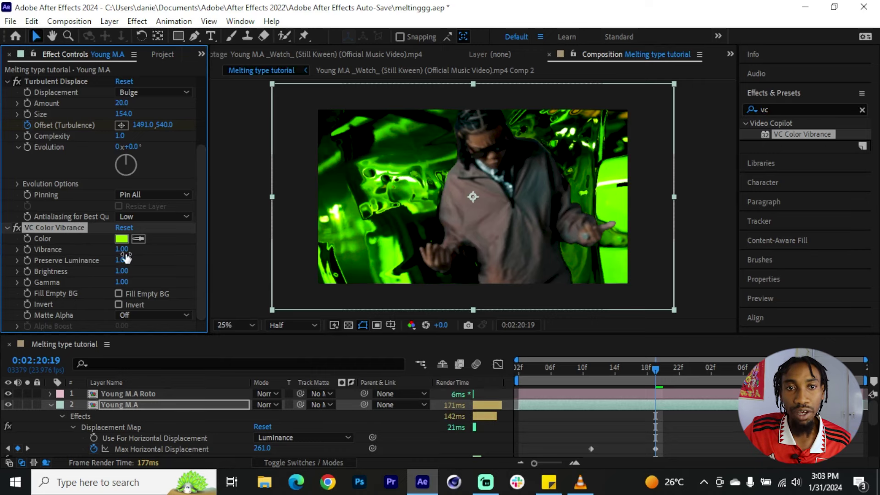
left_click_drag(121, 249, 197, 252)
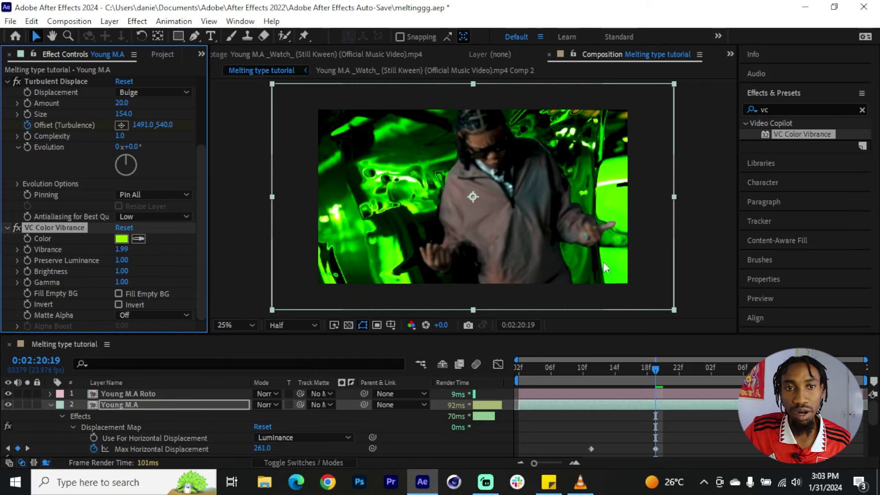
left_click_drag(125, 252, 128, 252)
left_click(645, 429)
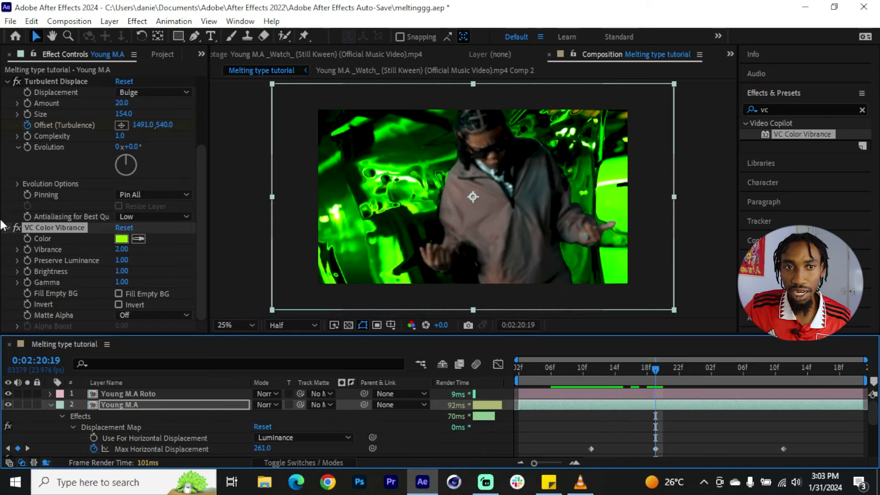
Step: Keyframe Vibrance at 0.00 at 0:02:20:11 and 0.50 at 0:02:21:11
left_click(27, 250)
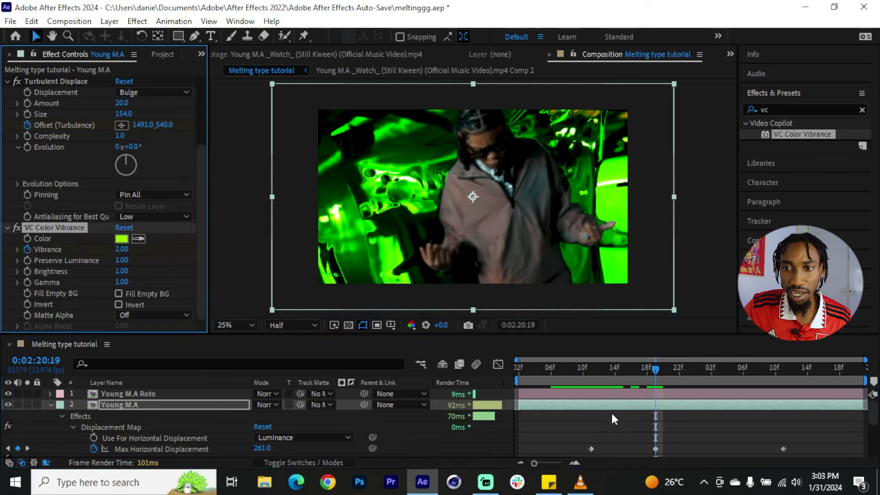
left_click(591, 370)
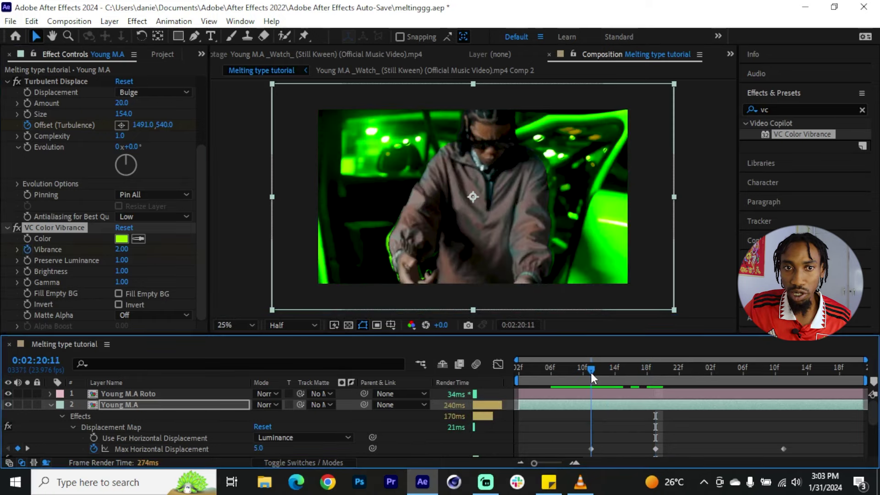
left_click(121, 250)
key("Return")
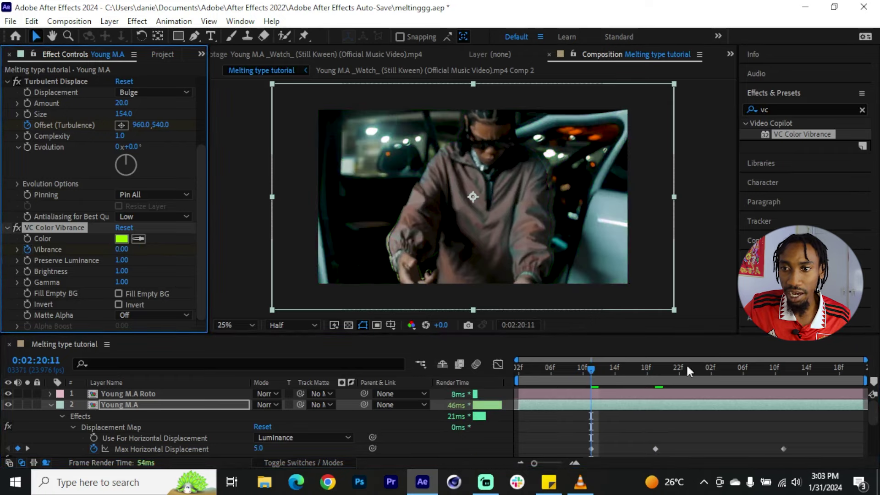
left_click_drag(754, 382, 782, 384)
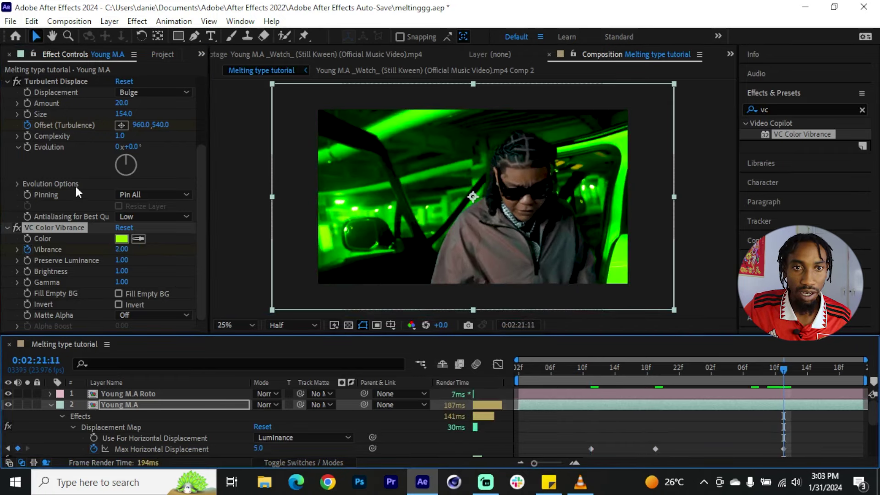
left_click(120, 250)
type("0.5")
left_click(591, 382)
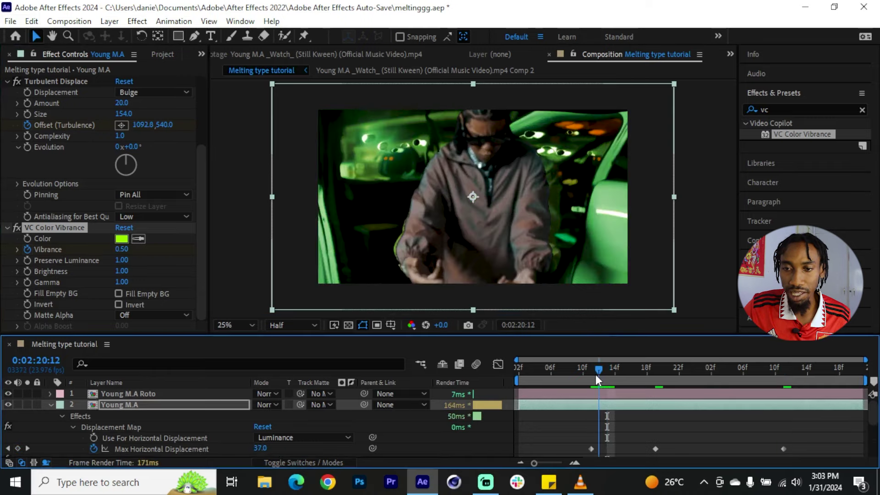
left_click_drag(587, 379, 607, 379)
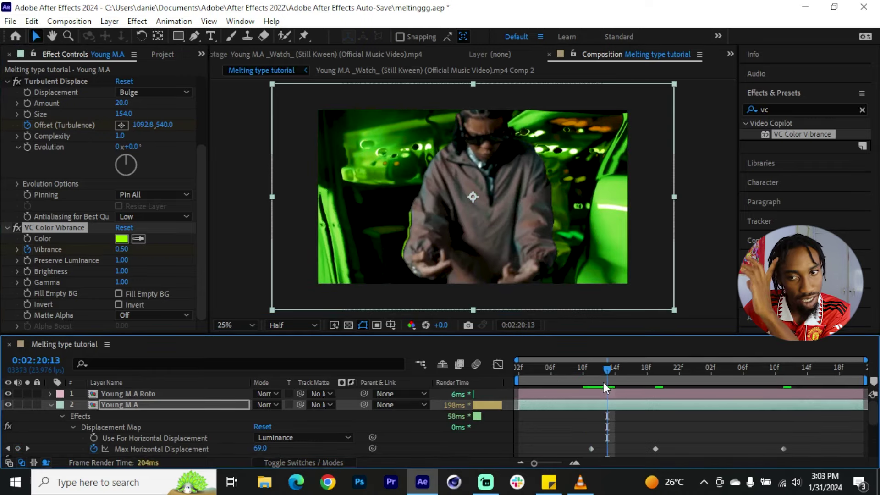
Step: Set a yellow Color keyframe for VC Color Vibrance
left_click(30, 242)
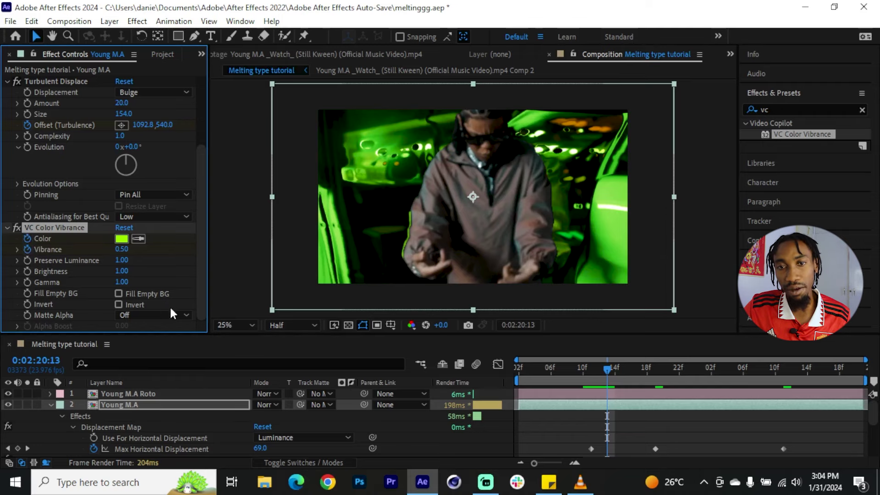
left_click(121, 239)
left_click(316, 331)
key("Return")
scroll(680, 400, "up", 3)
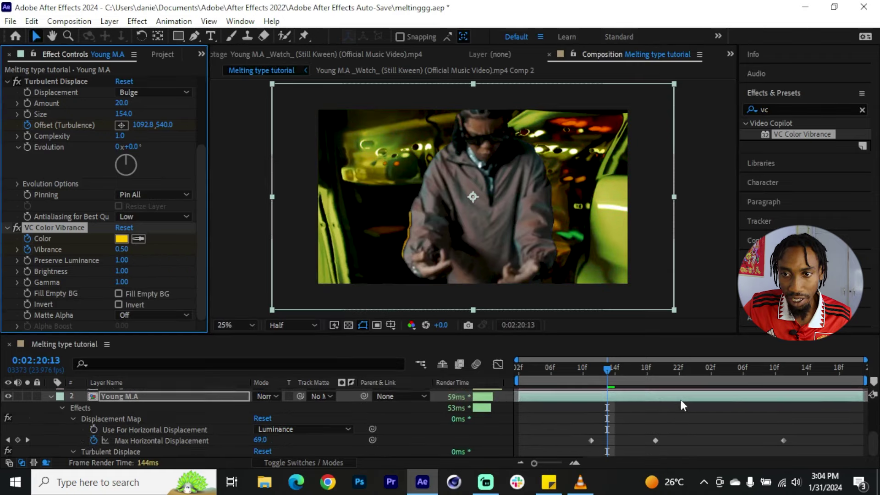
left_click(652, 406)
key("u")
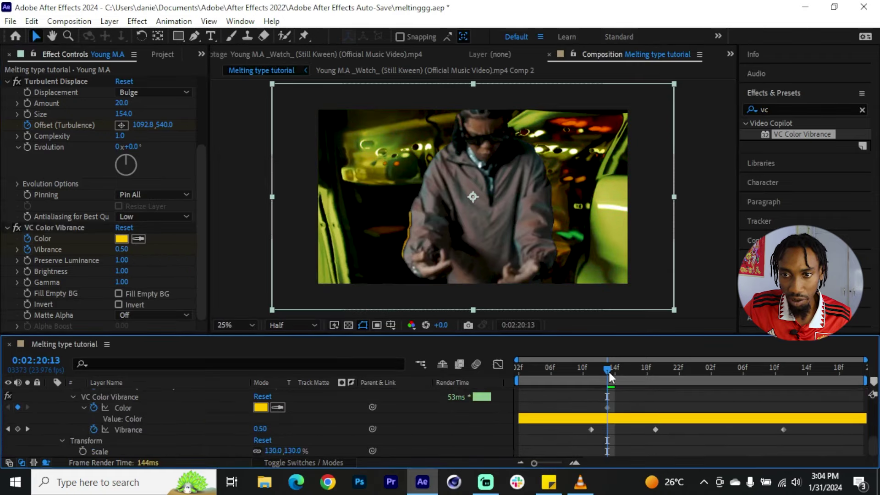
Step: Add a red Color keyframe at 0:02:20:15 and a green one at 0:02:20:17
left_click_drag(609, 370, 623, 375)
left_click(118, 245)
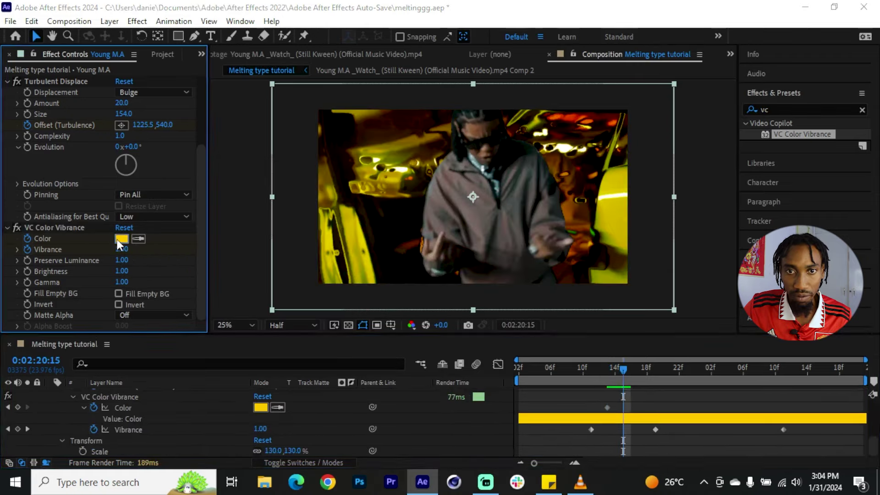
left_click(121, 239)
left_click_drag(313, 224, 314, 203)
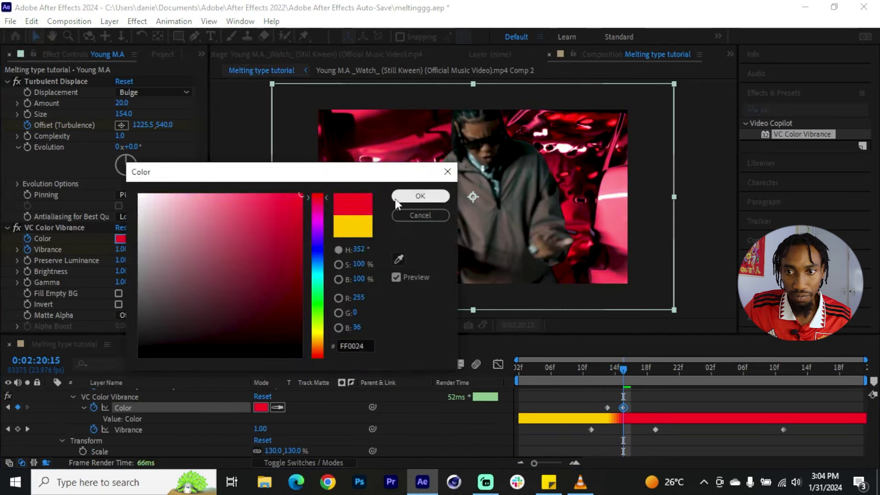
left_click(420, 195)
left_click(642, 372)
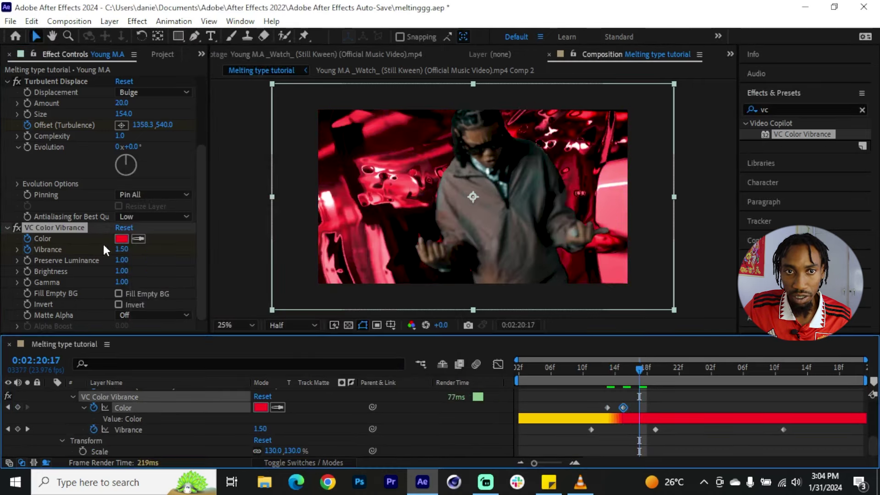
left_click(121, 239)
left_click_drag(317, 248, 327, 282)
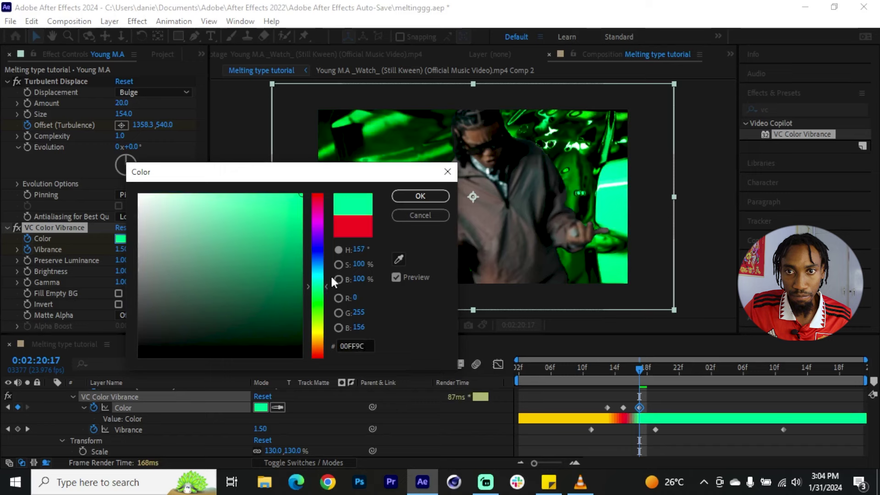
left_click(419, 194)
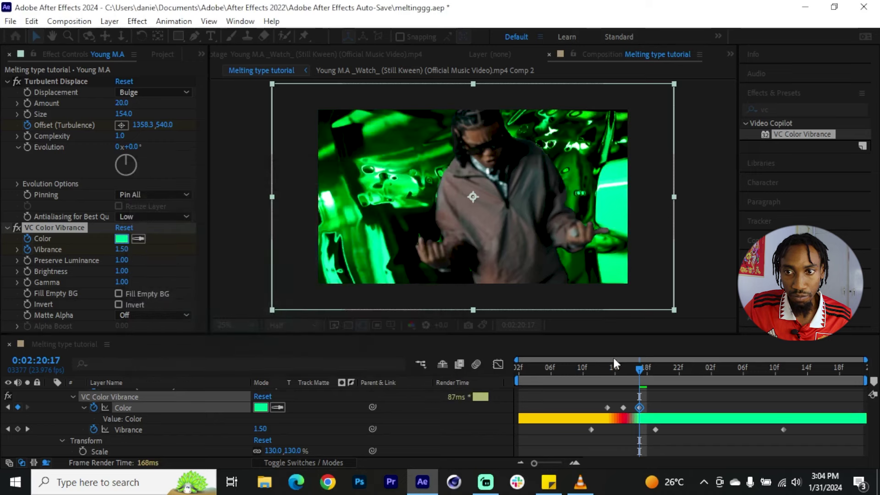
Step: Copy the yellow Color keyframe to around 0:02:20:20 and preview the colour cycle
left_click(670, 372)
left_click(659, 372)
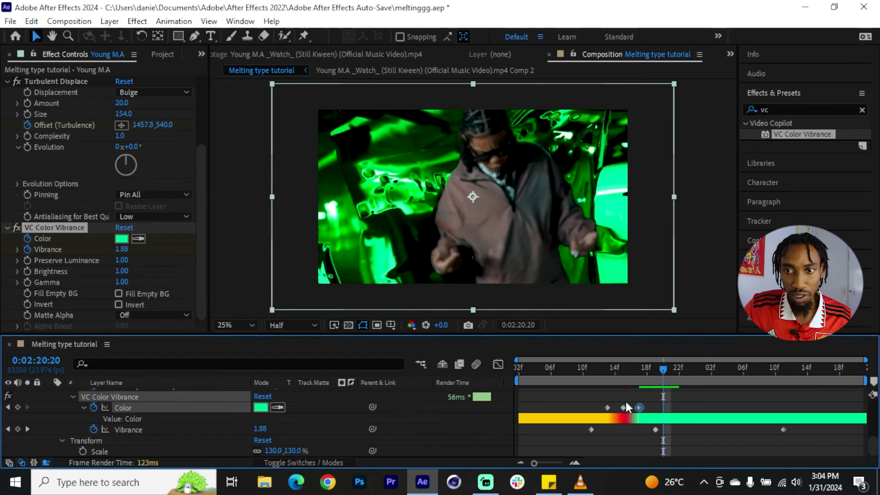
left_click(607, 408)
key("ctrl+c")
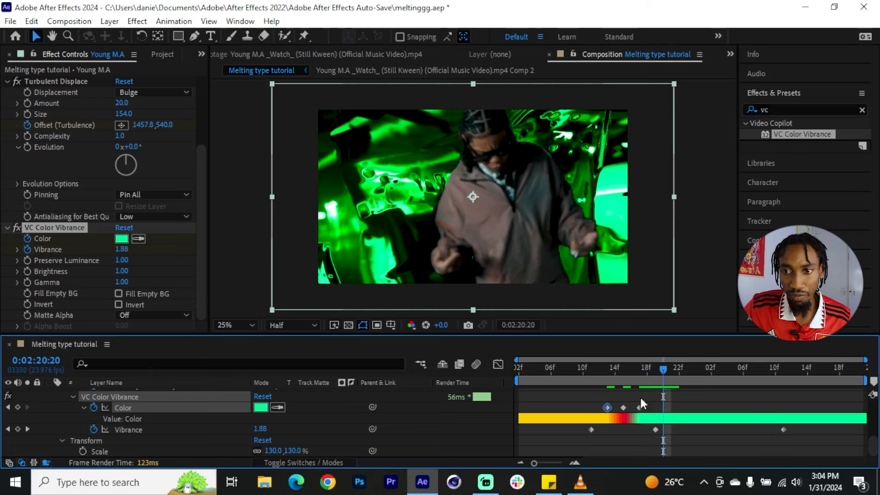
key("ctrl+v")
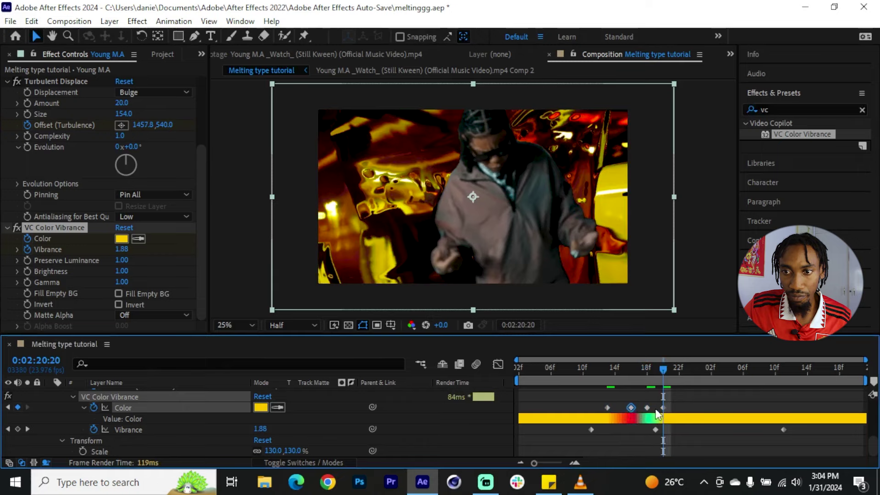
left_click_drag(663, 408, 671, 408)
left_click_drag(584, 367, 656, 382)
left_click(772, 110)
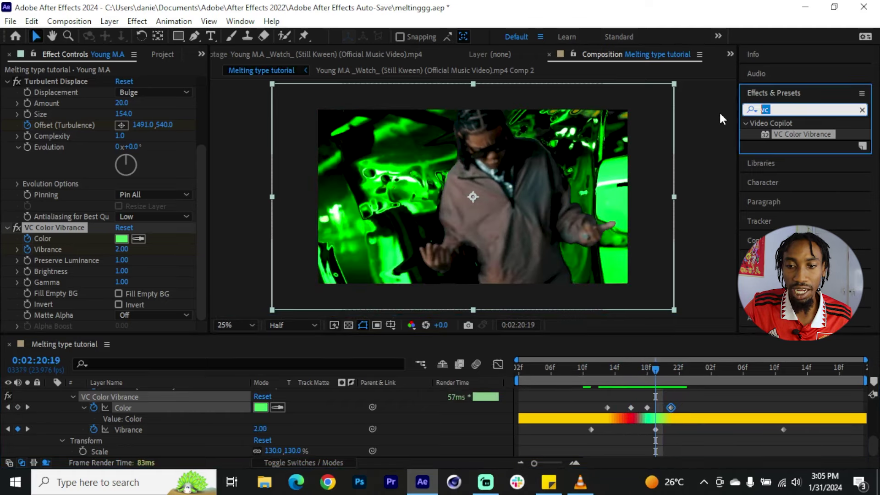
Step: Apply the Echo effect and move it above VC Color Vibrance
type("echo")
left_click_drag(781, 133, 513, 160)
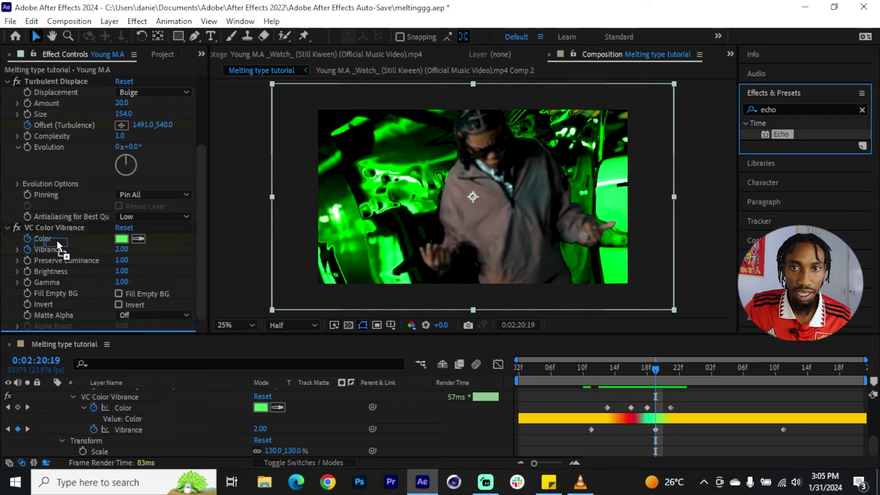
left_click_drag(29, 271, 52, 153)
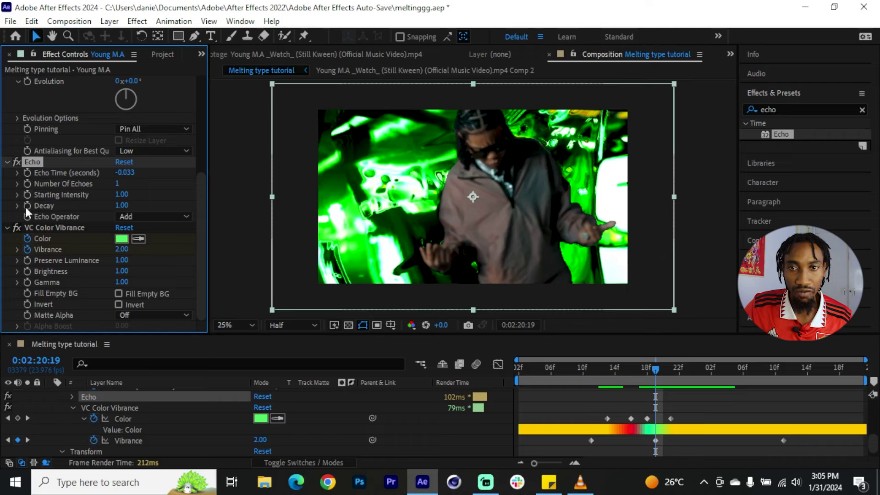
Step: Keyframe Echo Decay to 0.00 at 0:02:20:11 and scrub forward to check the echo
left_click(653, 383)
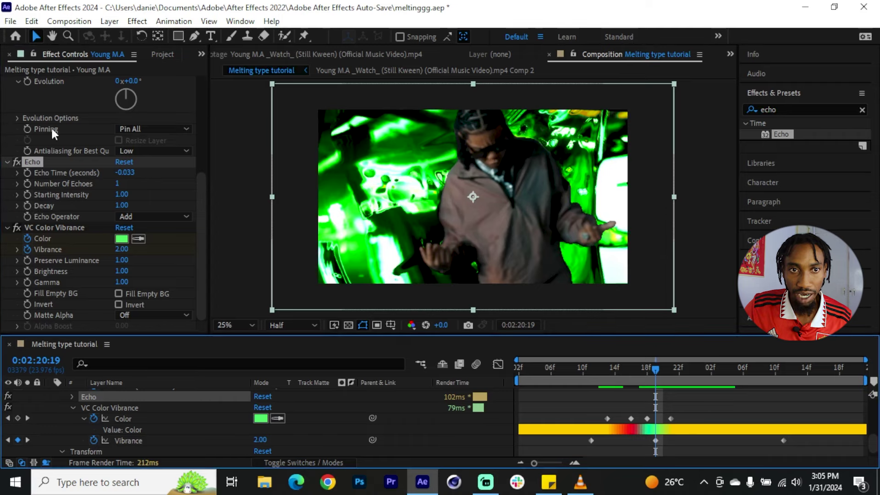
left_click(28, 209)
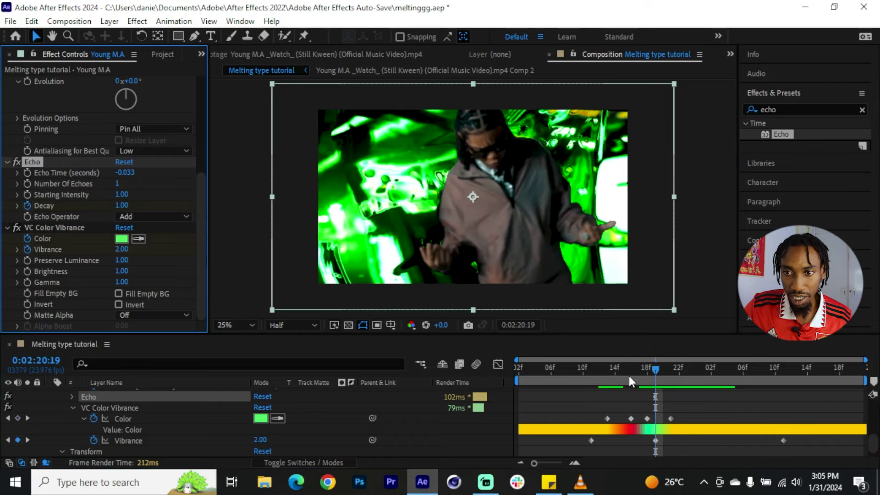
left_click_drag(629, 376, 598, 375)
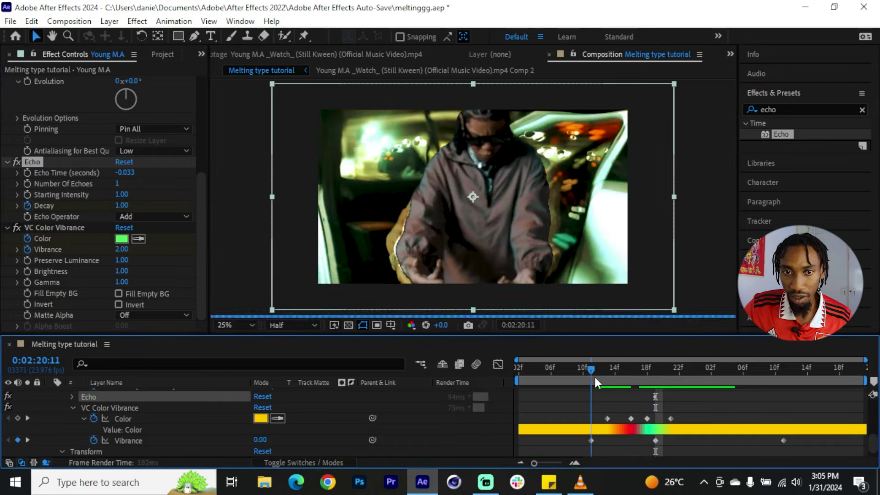
left_click(595, 381)
left_click(122, 206)
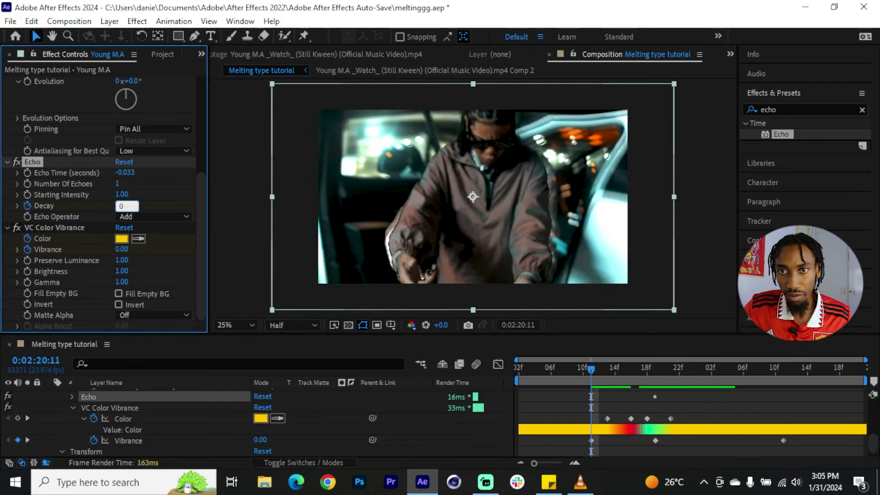
left_click_drag(680, 378, 782, 382)
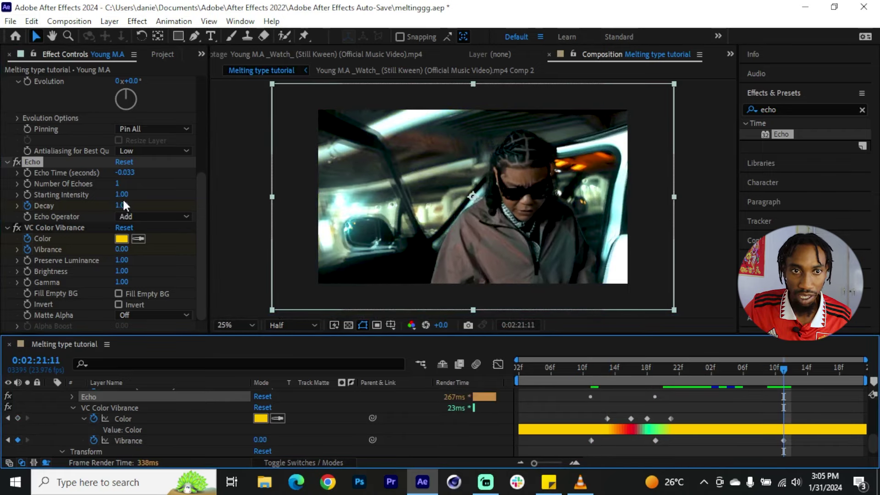
left_click_drag(595, 374, 518, 375)
Step: Raise Max Horizontal Displacement from 261.0 to 326.0 at 0:02:20:19
key("u")
key("space")
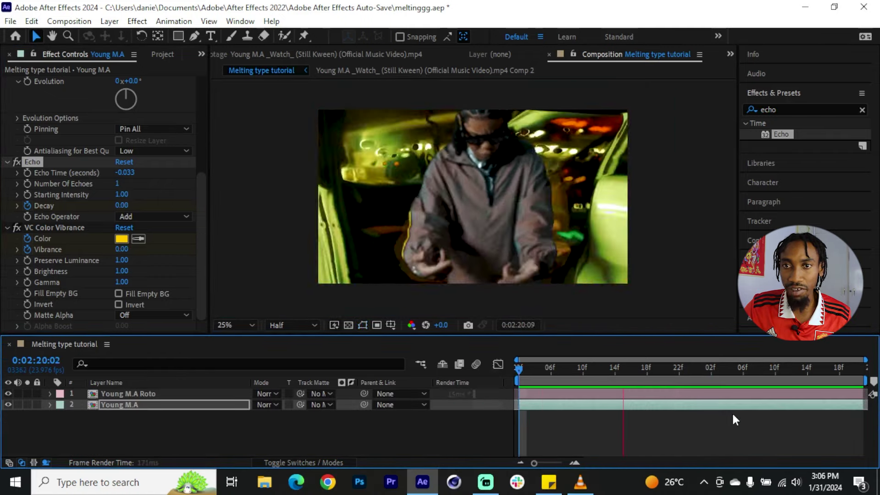
left_click(694, 403)
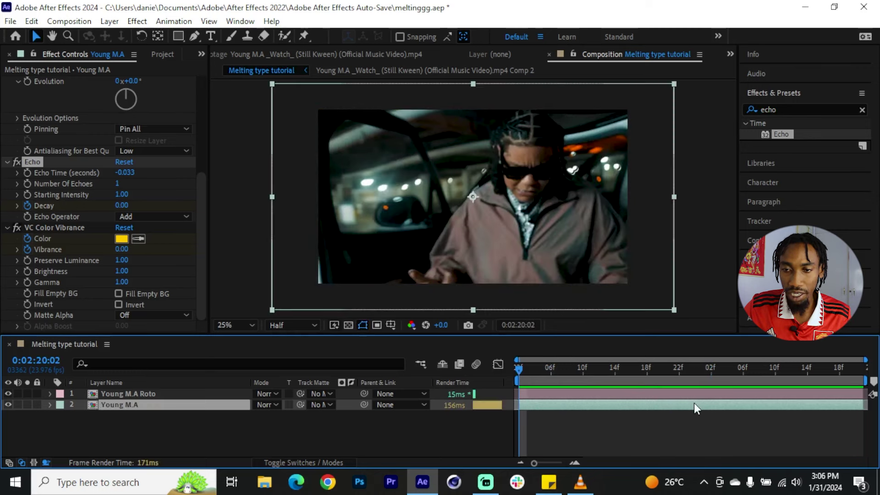
key("u")
left_click_drag(680, 369, 658, 378)
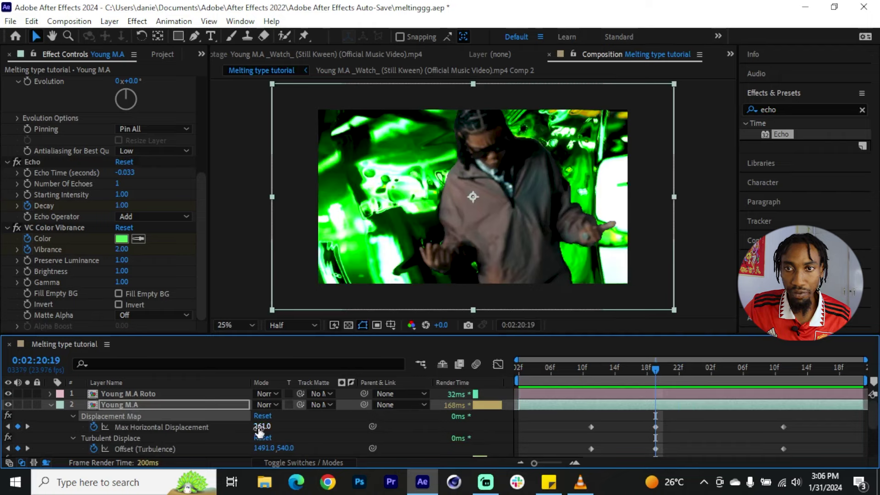
left_click_drag(270, 428, 301, 435)
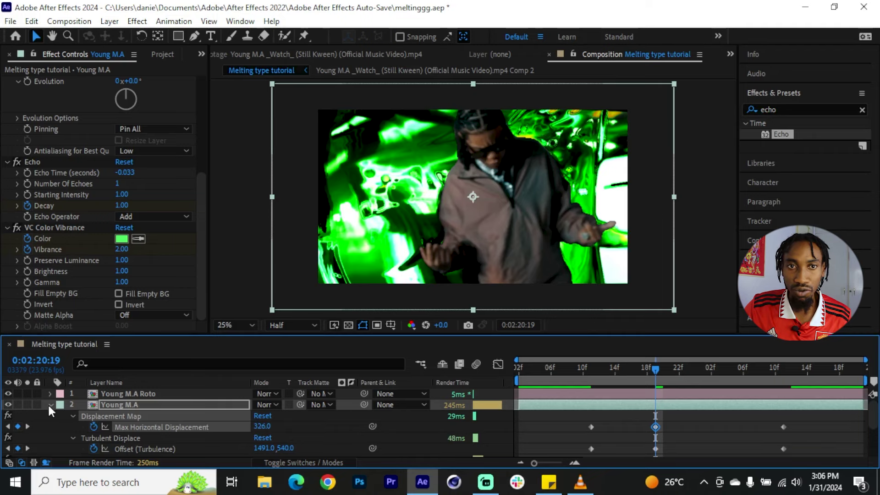
left_click_drag(203, 263, 200, 301)
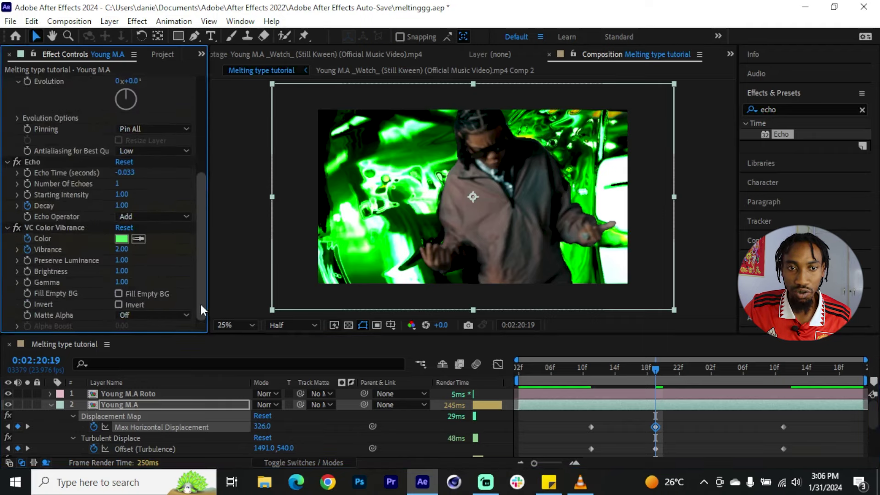
Step: Collapse the Young M.A properties and select the Young M.A Roto layer at 0:02:20:12
left_click(50, 404)
left_click(651, 394)
left_click(600, 372)
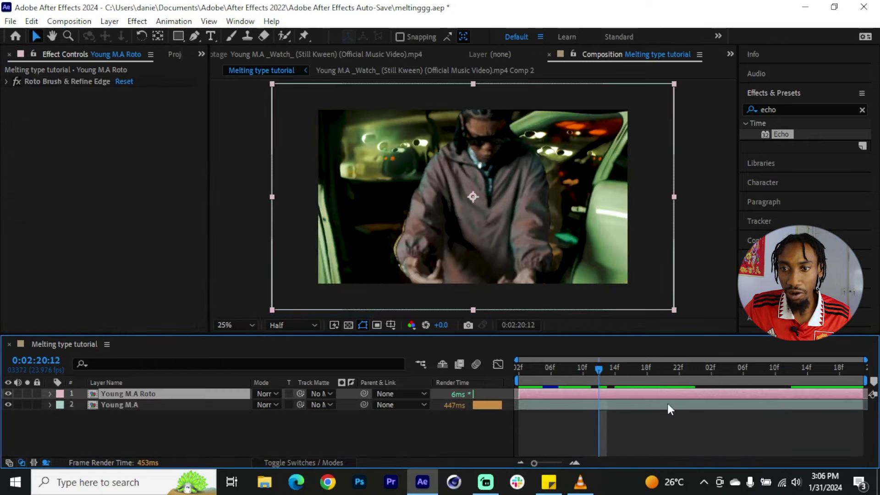
Step: Apply the Transform effect to the Young M.A Roto layer at 0:02:20:11
left_click(643, 405)
key("u")
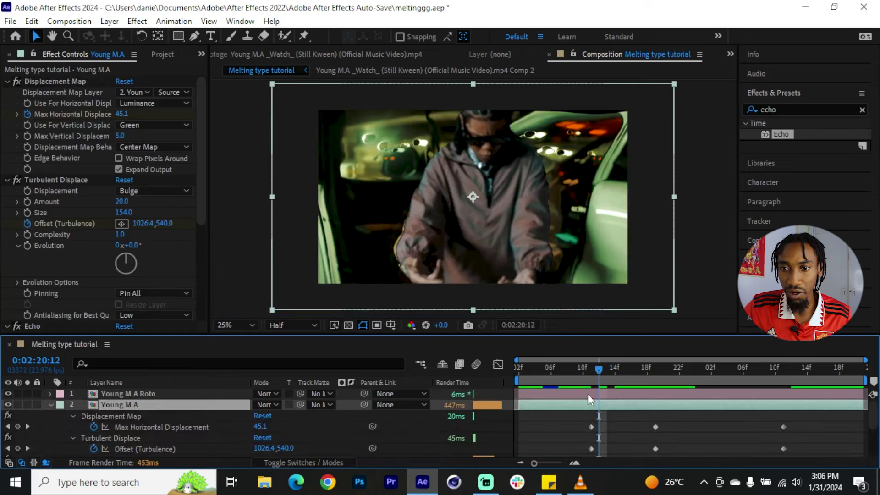
left_click(594, 367)
left_click(599, 393)
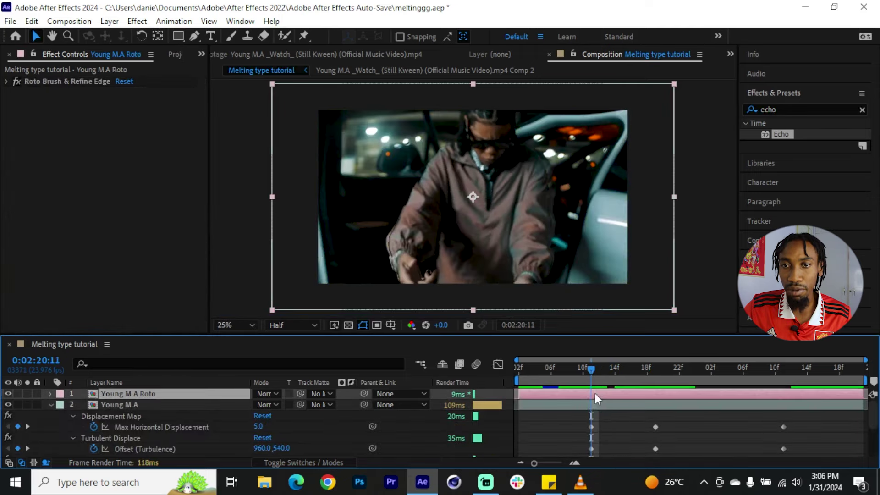
left_click(746, 109)
type("transf")
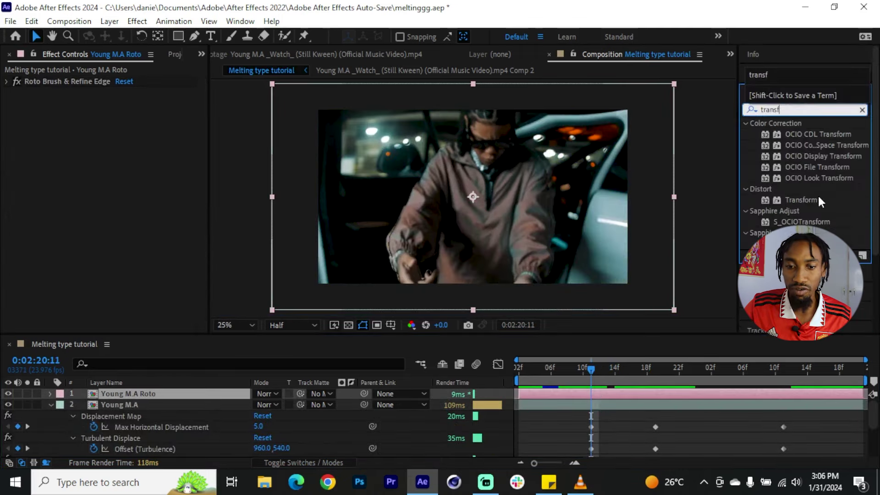
left_click_drag(820, 201, 90, 254)
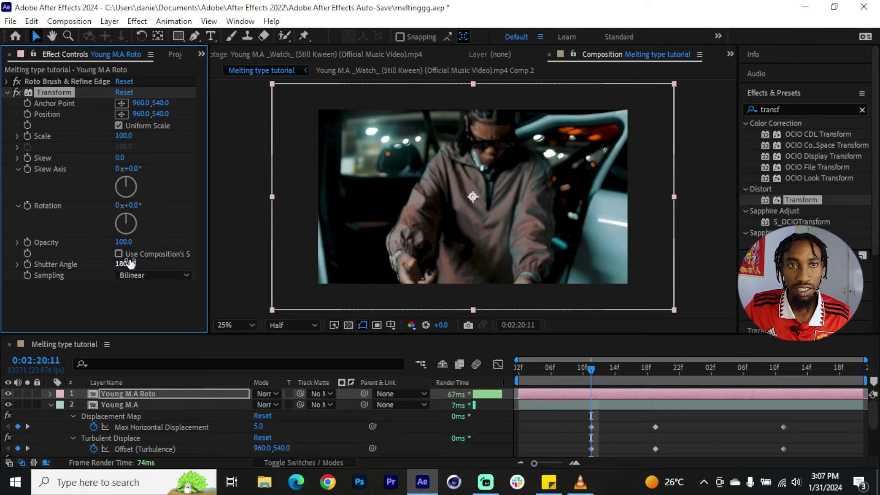
Step: Keyframe Transform Position X at 960, 1333, 847 and 585, ending near 0:02:21:02
left_click(606, 397)
left_click(27, 114)
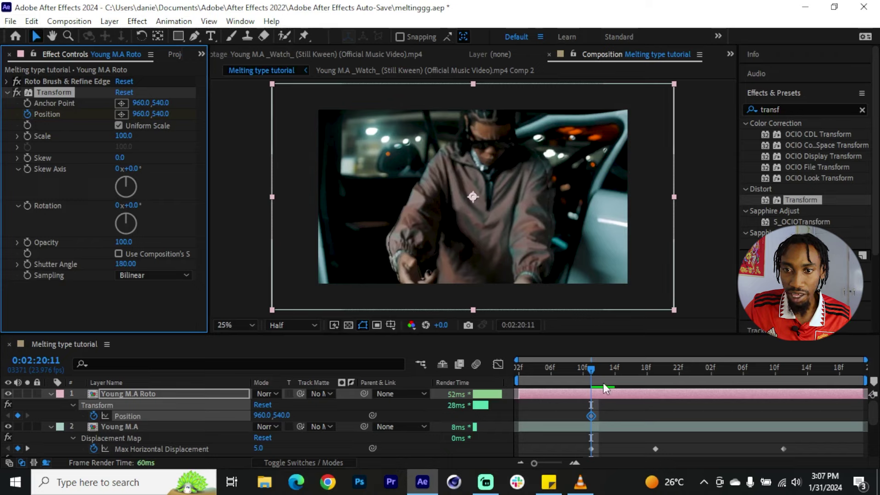
left_click_drag(597, 370, 624, 378)
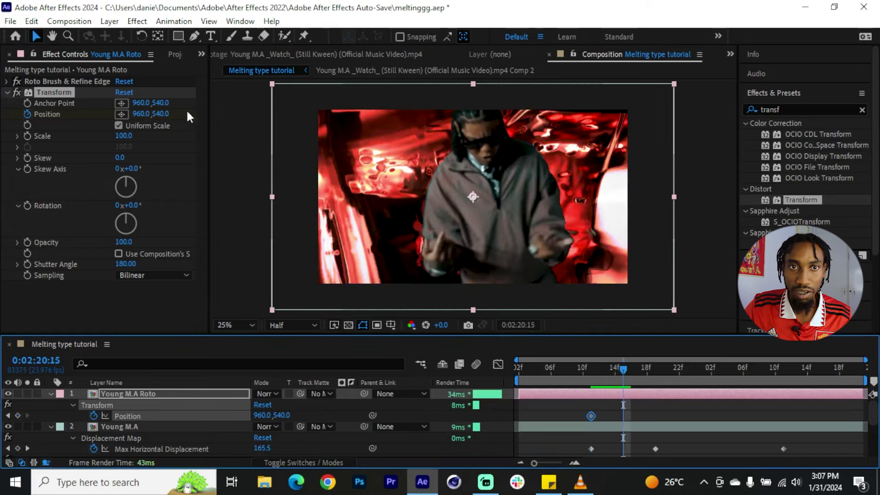
left_click_drag(139, 113, 664, 387)
left_click(670, 369)
left_click_drag(142, 114, 142, 119)
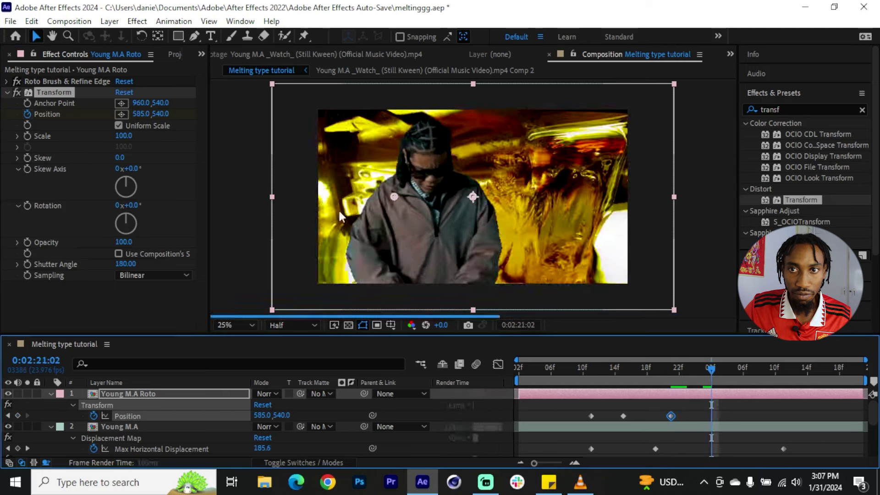
key("Page_Down")
key("Page_Down")
key("Page_Down")
key("Page_Down")
key("Page_Down")
left_click(141, 114)
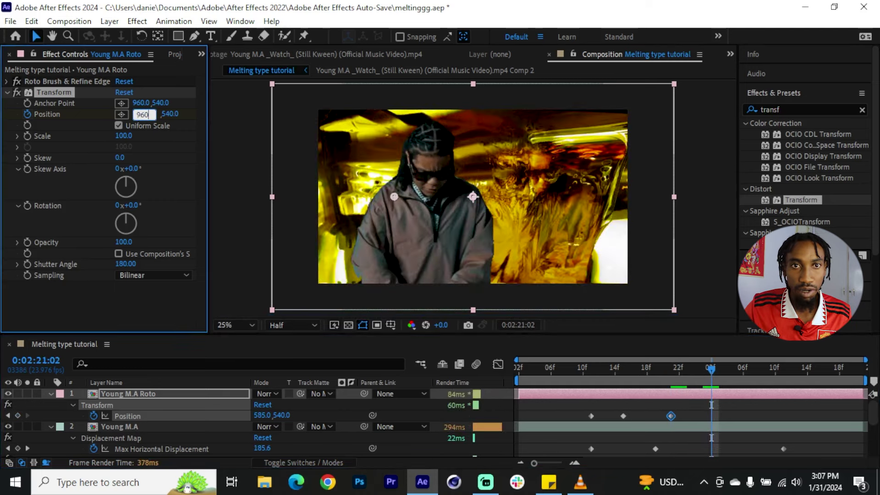
key("Return")
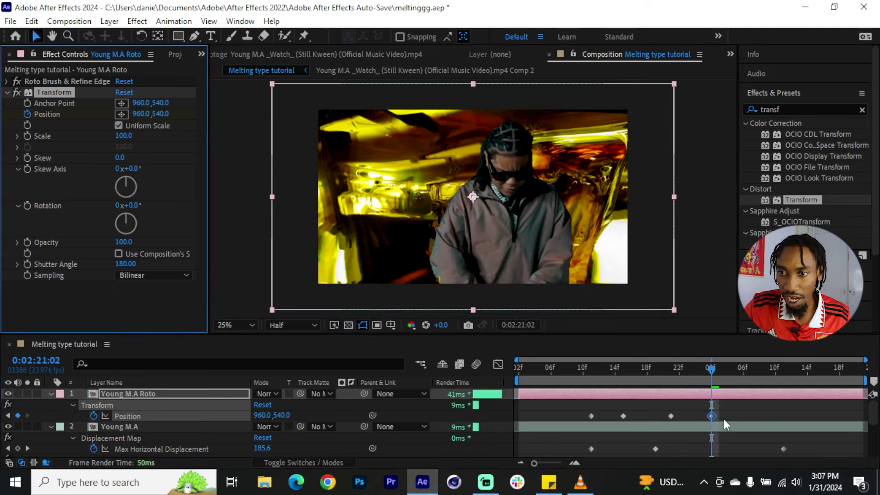
left_click_drag(711, 415, 783, 424)
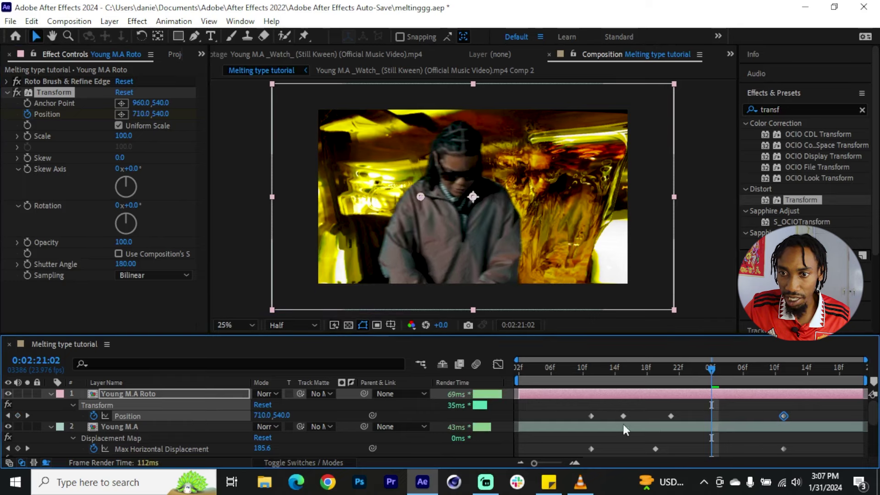
left_click_drag(670, 416, 705, 416)
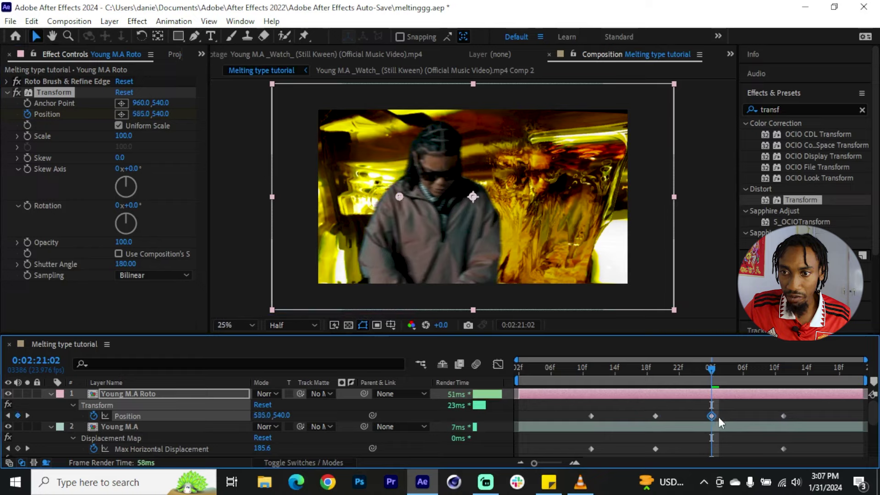
Step: Apply Easy Ease to all the Roto layer's Position keyframes
left_click_drag(718, 417, 718, 417)
key("grave")
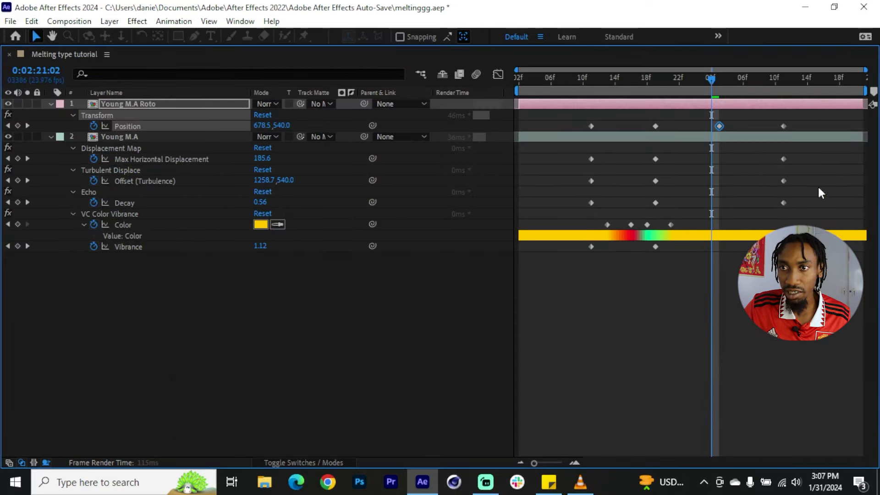
left_click_drag(807, 119, 556, 251)
right_click(585, 221)
mouse_move(665, 394)
left_click(466, 311)
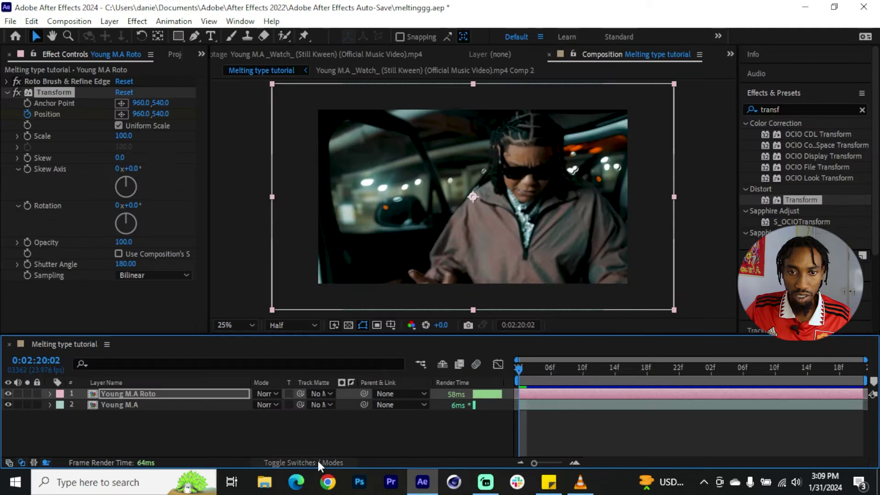
Step: Enable motion blur on the Young M.A Roto layer and preview the clip
left_click(315, 462)
left_click(306, 394)
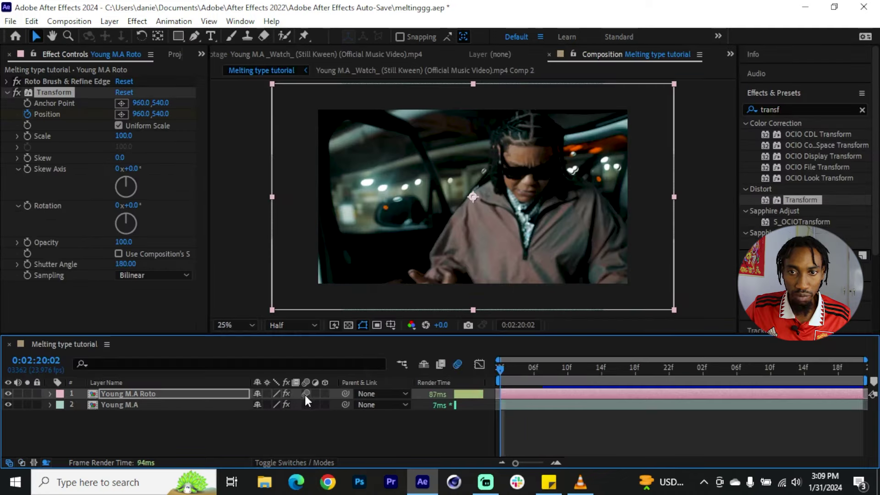
key("ctrl+0")
Step: Play back the finished trippy music video composition as a preview
key("space")
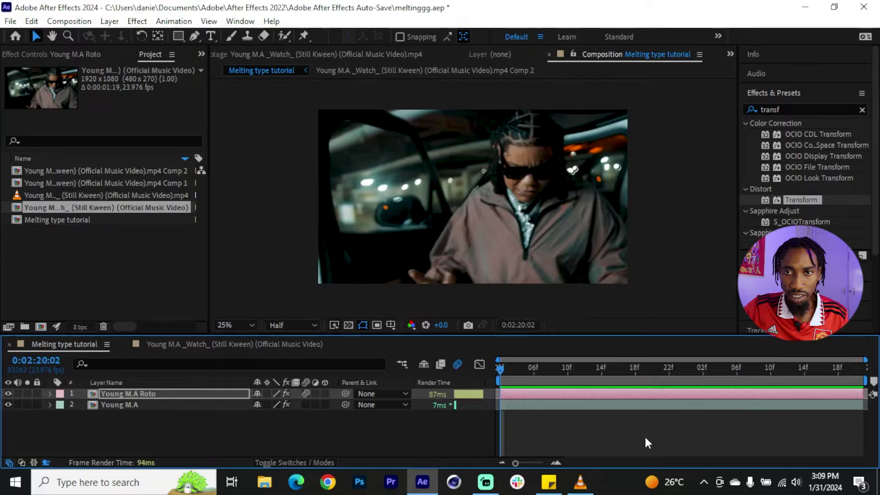